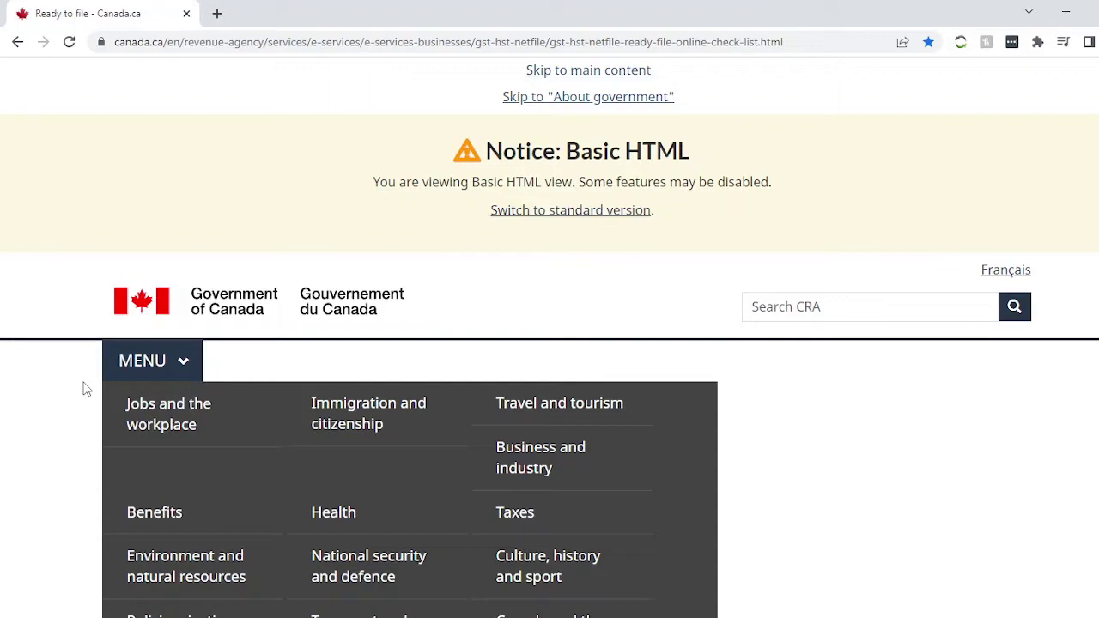
Search the web for "hst netfile" and open the GST/HST NETFILE page on Canada.ca.
scroll(61, 335, "down", 6)
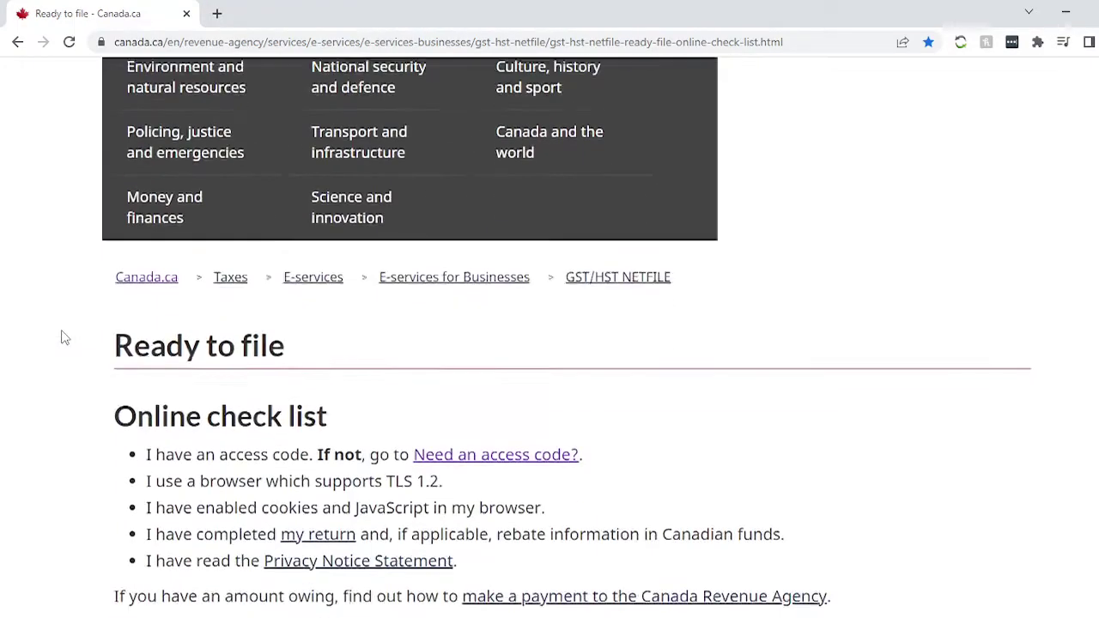
scroll(61, 337, "up", 6)
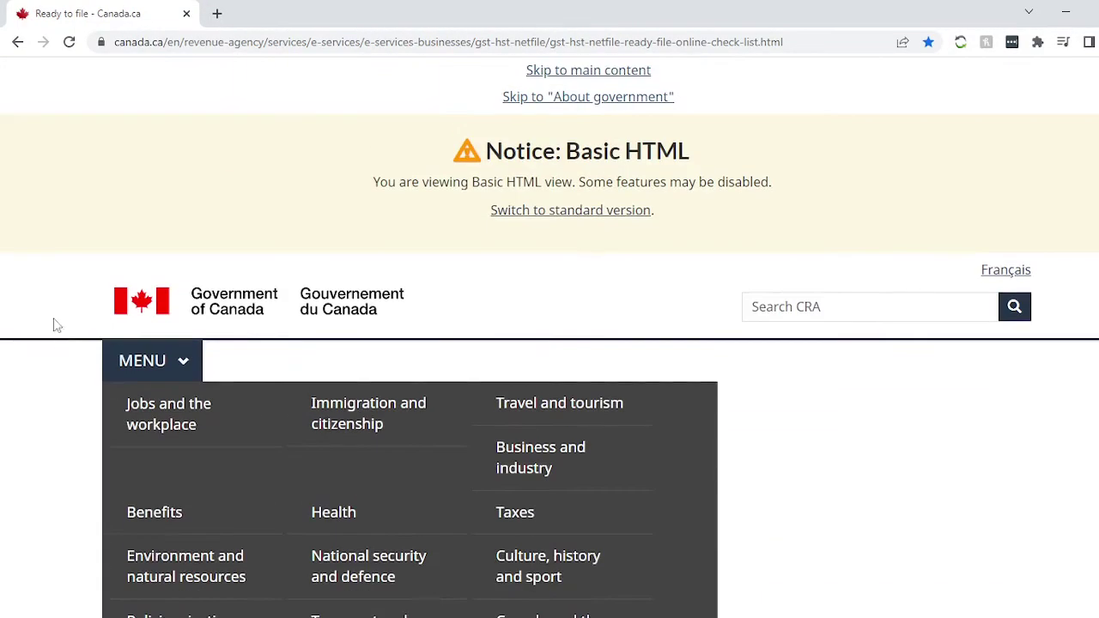
left_click(236, 41)
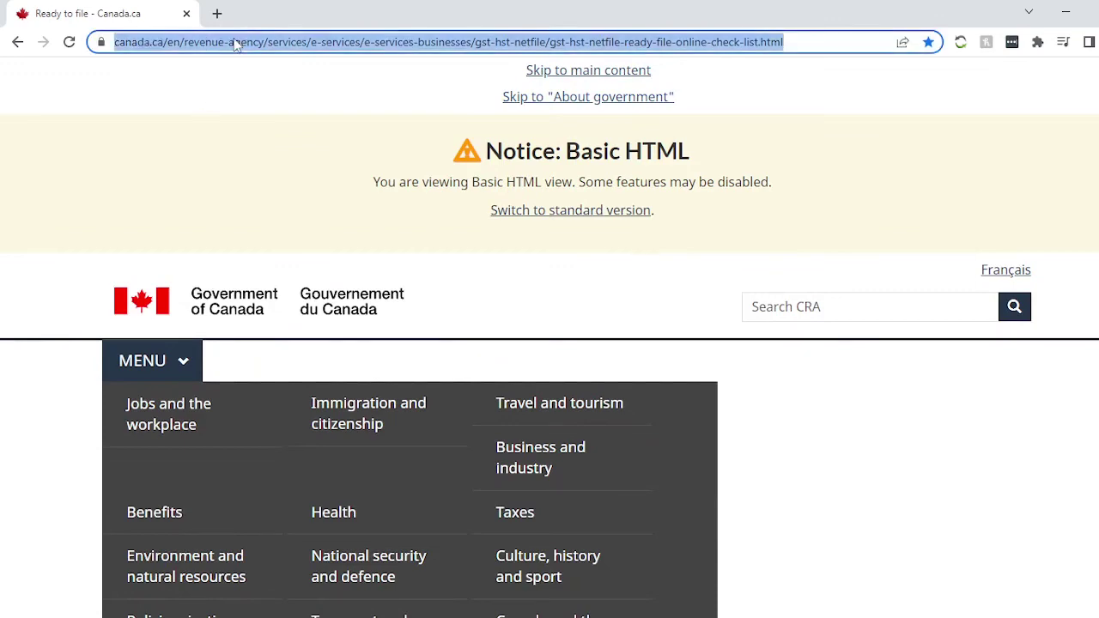
type("hst net")
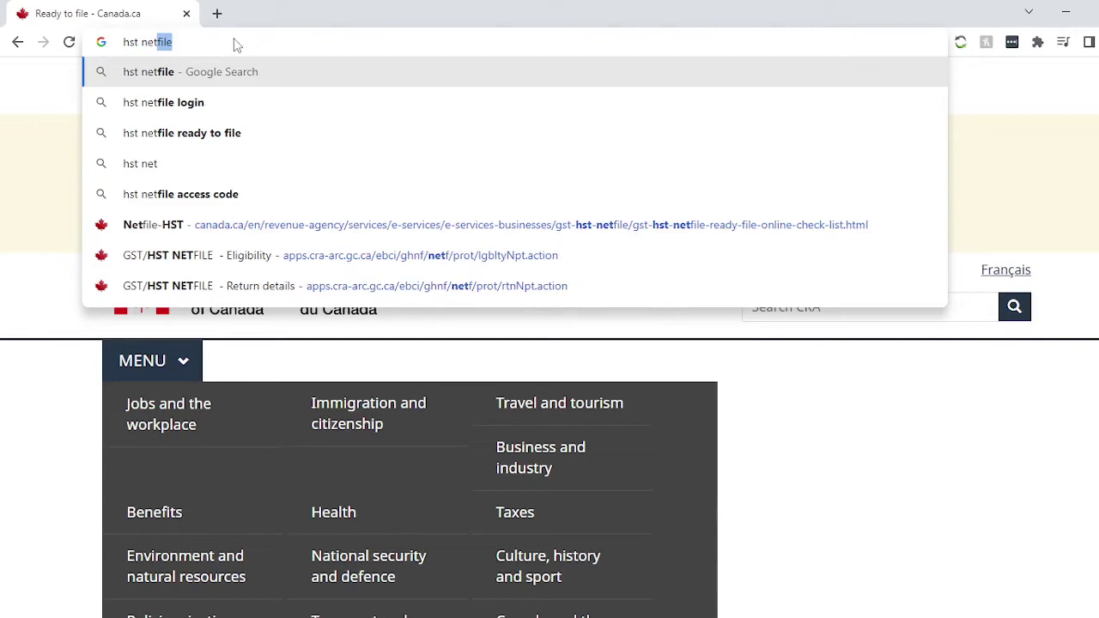
key("Return")
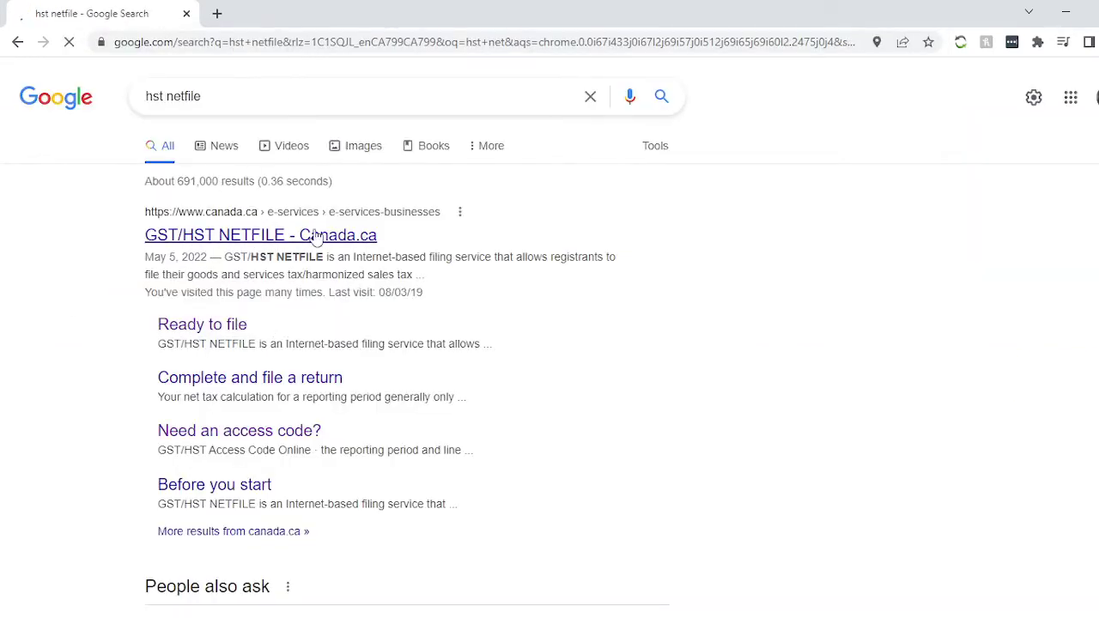
left_click(272, 238)
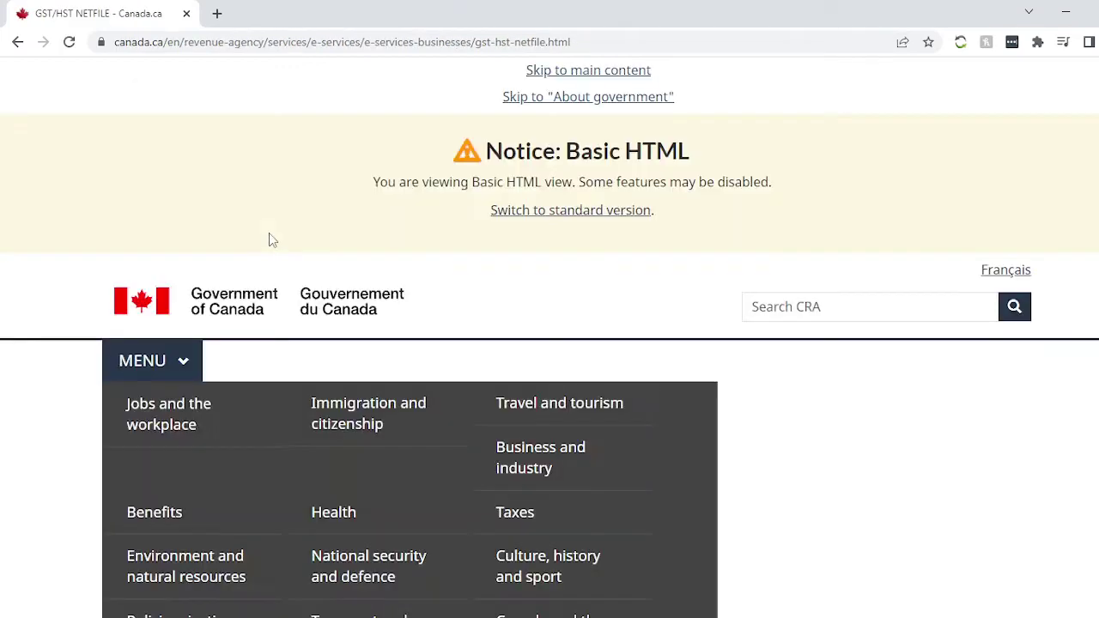
Review the GST/HST NETFILE page's introduction, topic list and What's new section.
scroll(62, 396, "down", 6)
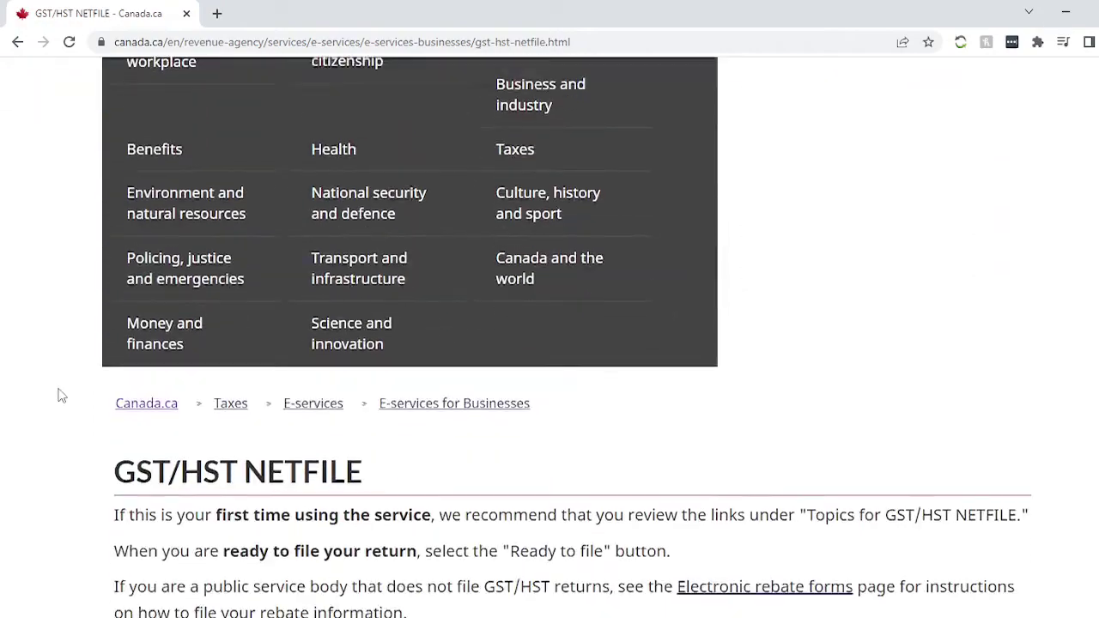
scroll(62, 396, "down", 3)
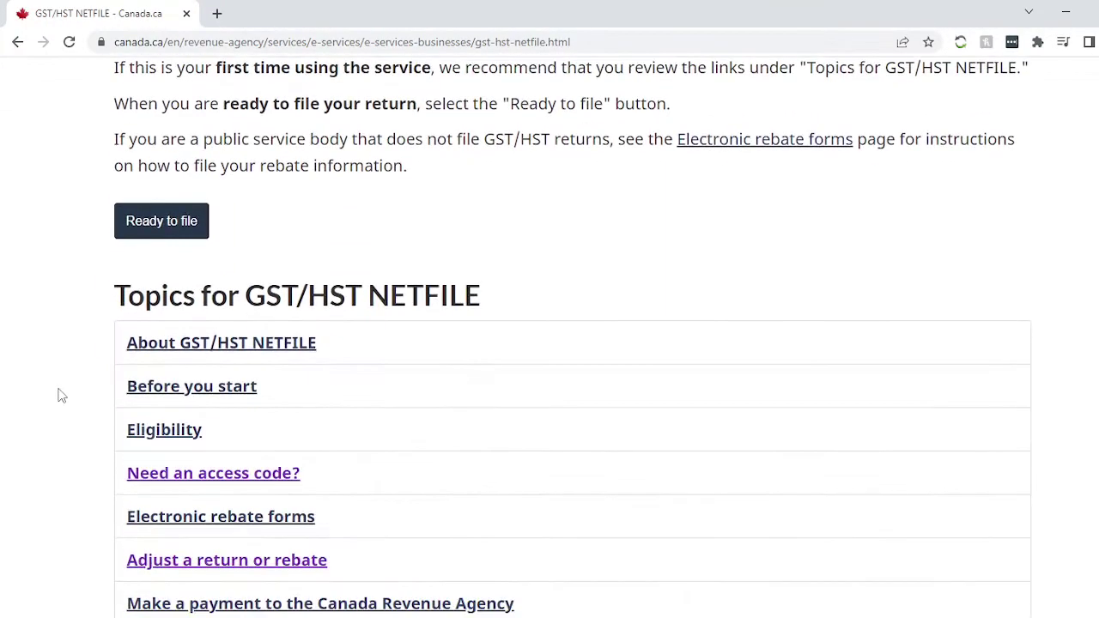
scroll(62, 396, "down", 4)
scroll(61, 396, "up", 6)
scroll(62, 395, "up", 2)
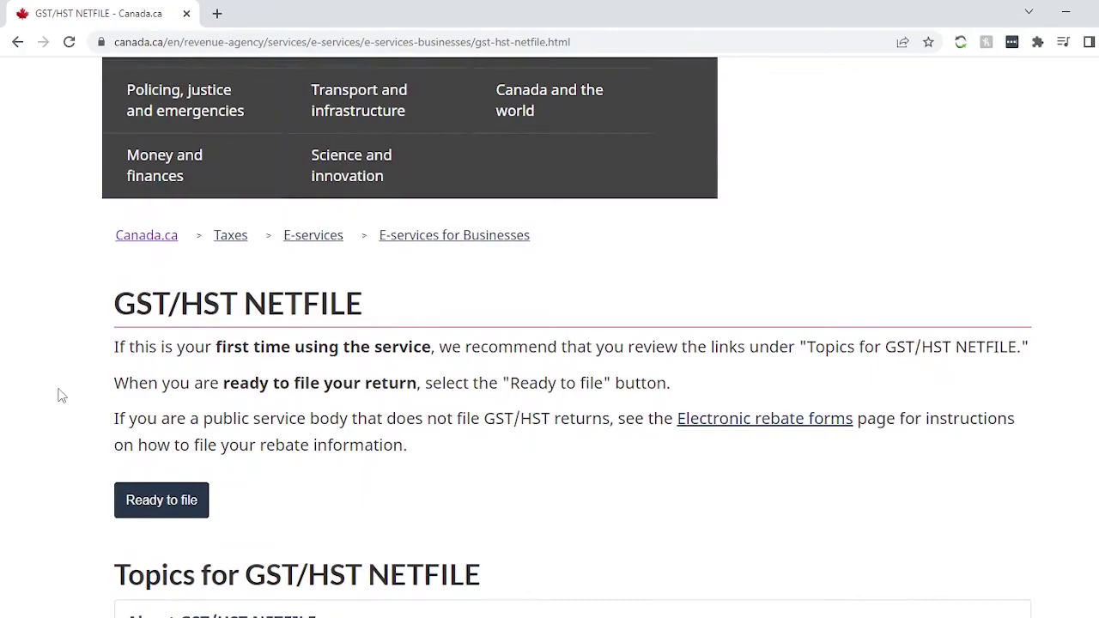
scroll(62, 396, "down", 1)
scroll(62, 396, "down", 7)
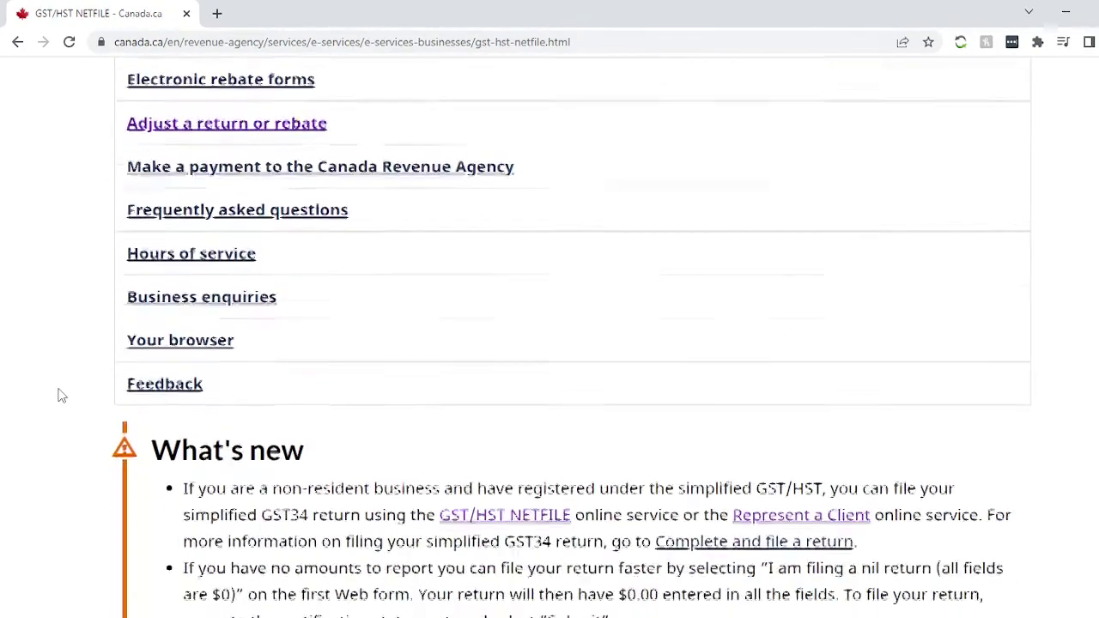
scroll(62, 396, "down", 2)
scroll(62, 396, "up", 10)
scroll(62, 395, "down", 2)
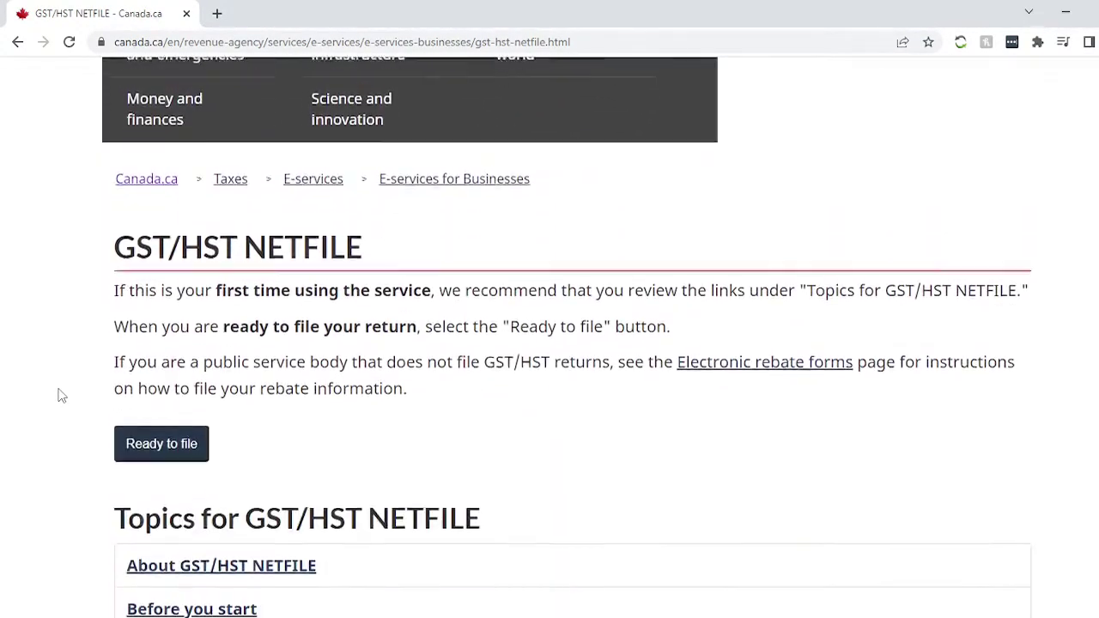
Open the Ready to file page, read through its online check list and continue to the GST/HST NETFILE form.
left_click(161, 458)
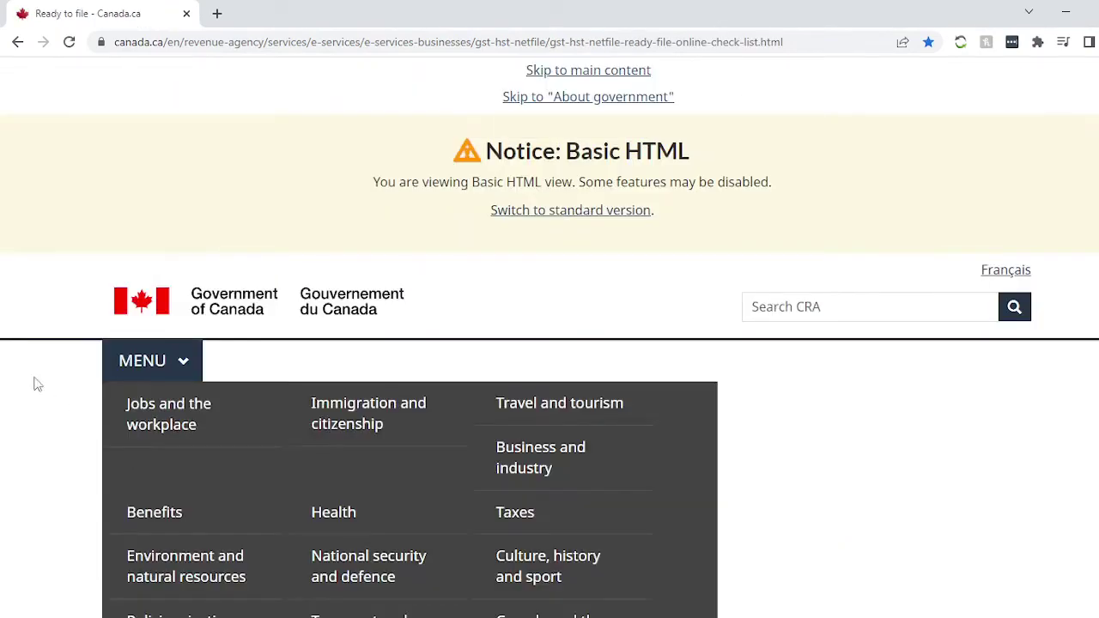
scroll(38, 384, "down", 4)
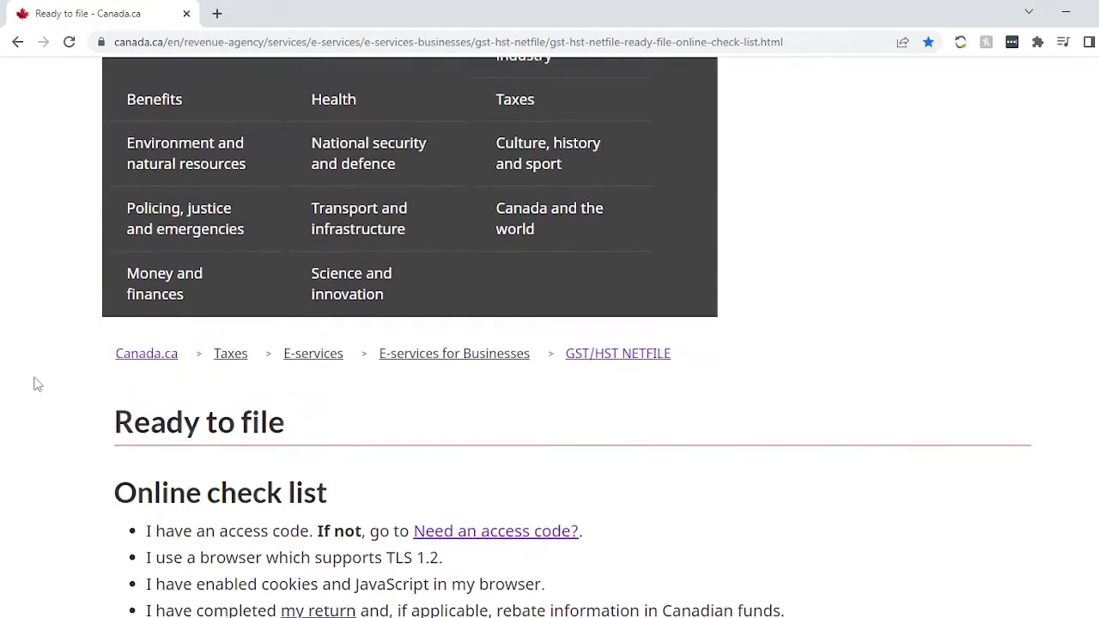
scroll(38, 383, "down", 1)
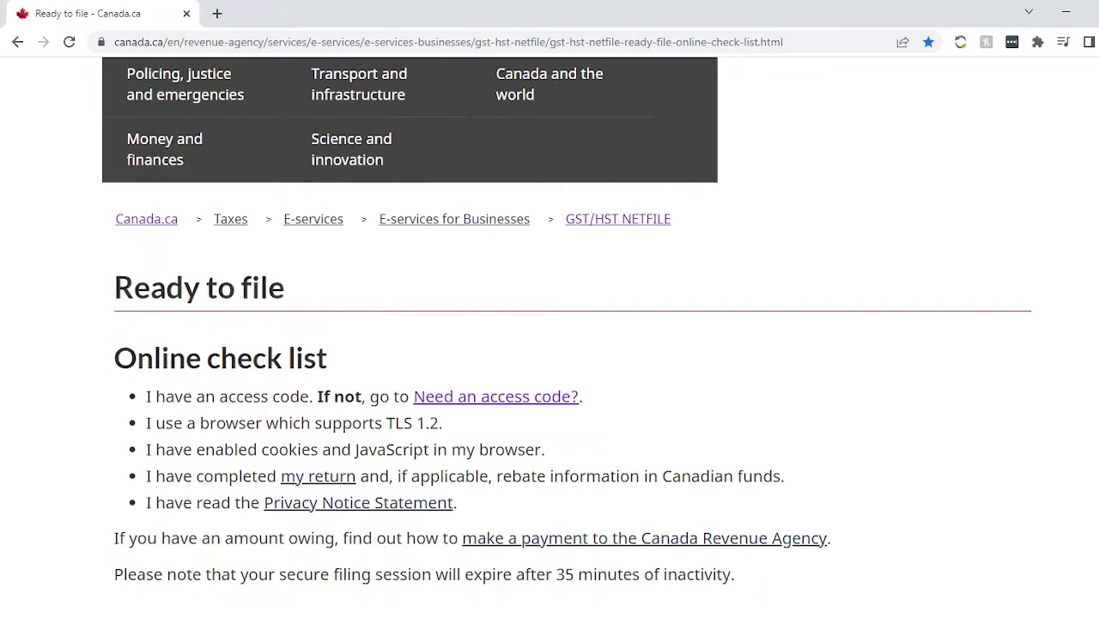
scroll(86, 494, "down", 4)
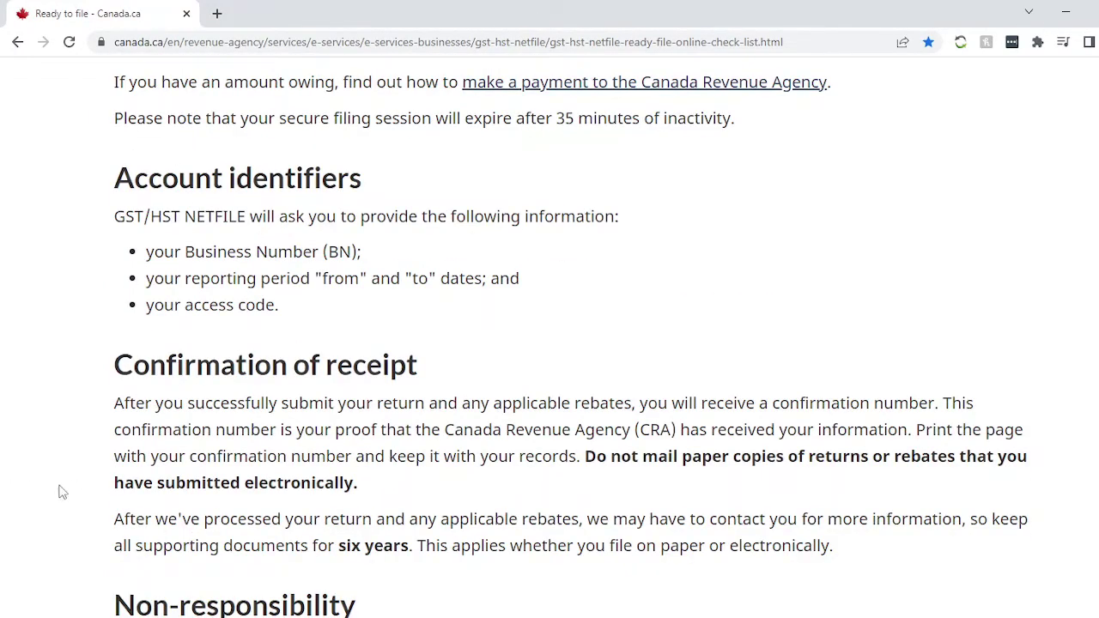
scroll(62, 491, "down", 4)
scroll(62, 491, "up", 1)
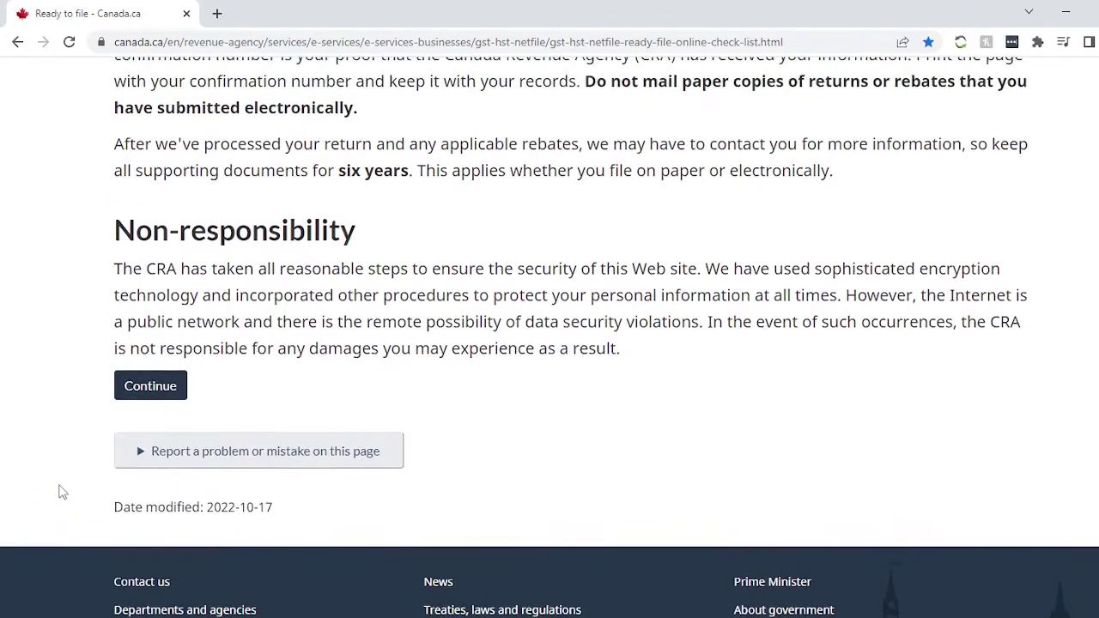
scroll(47, 397, "up", 2)
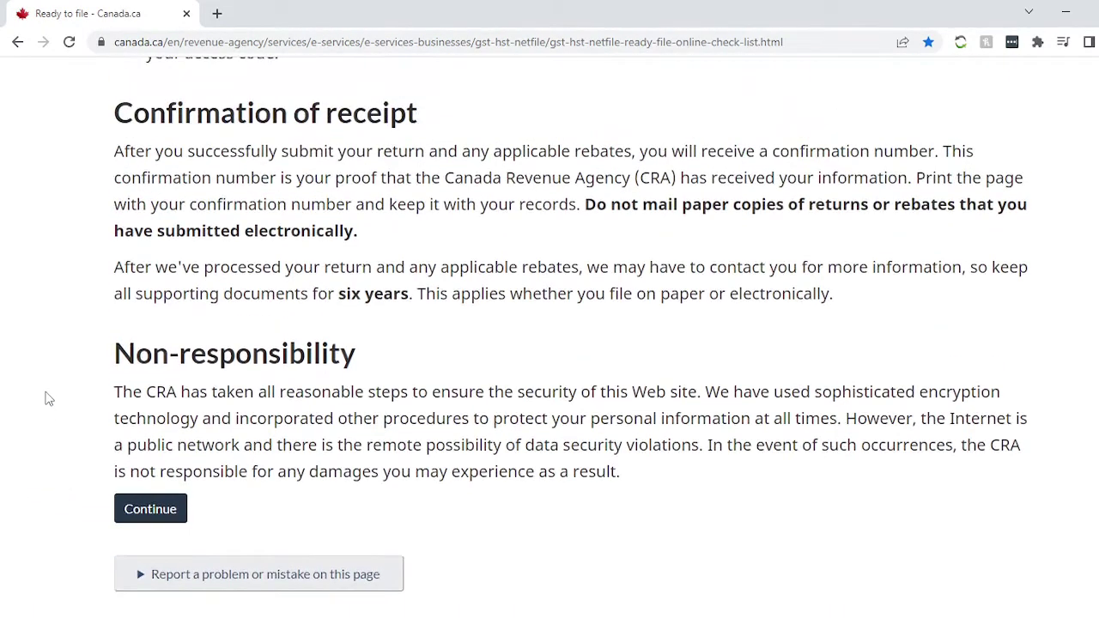
left_click(146, 519)
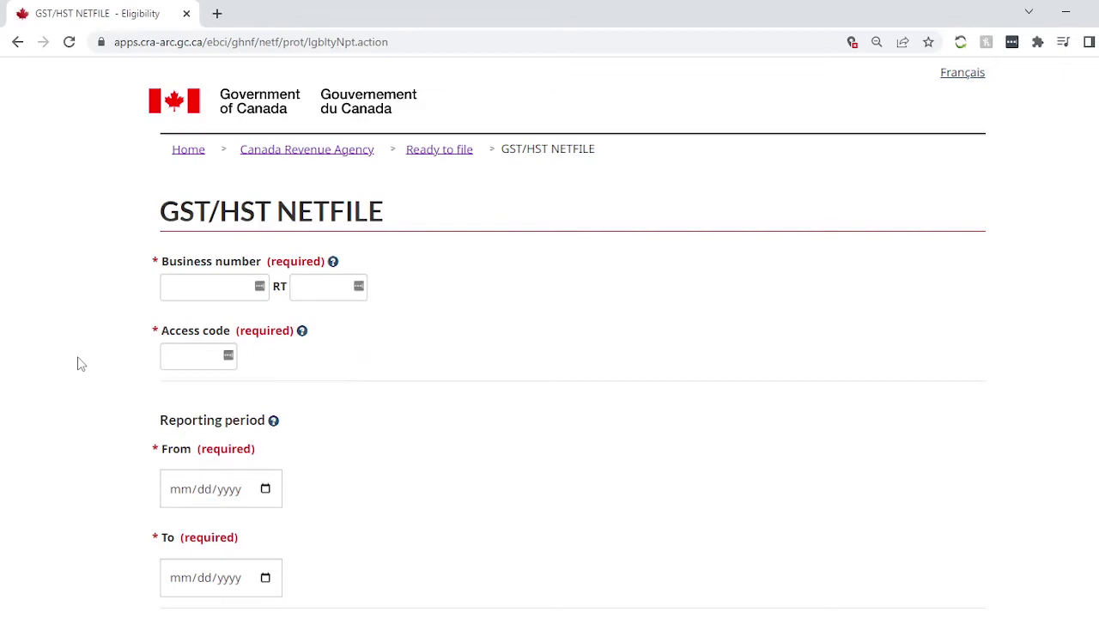
Fill in the required business number from the saved entry and complete its RT account suffix.
scroll(77, 365, "down", 1)
scroll(78, 364, "down", 3)
scroll(77, 364, "up", 4)
left_click(183, 280)
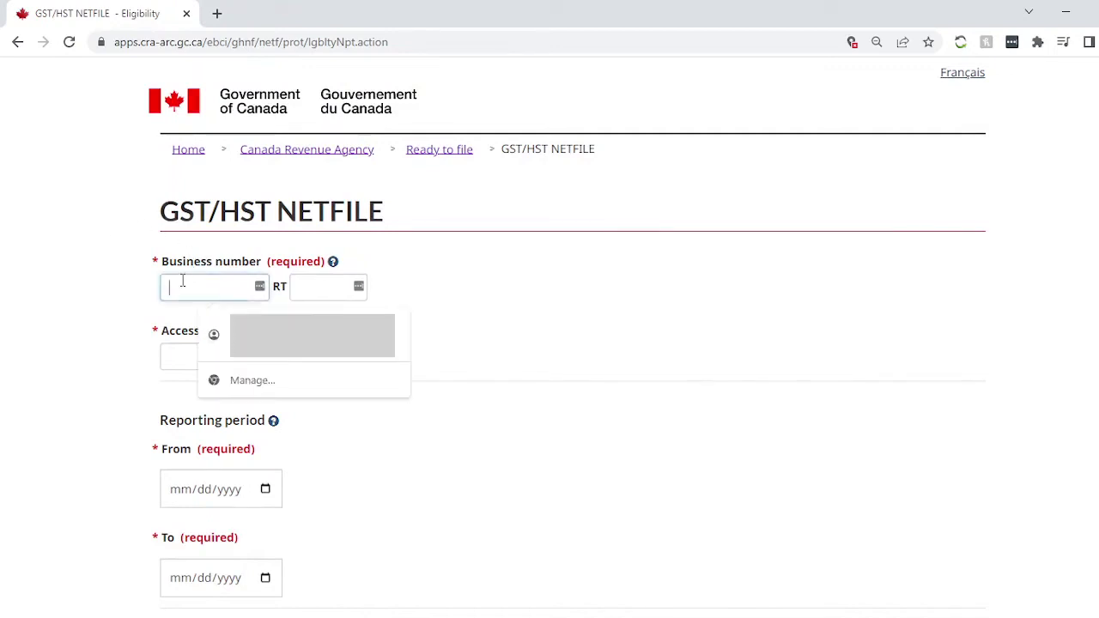
left_click(68, 301)
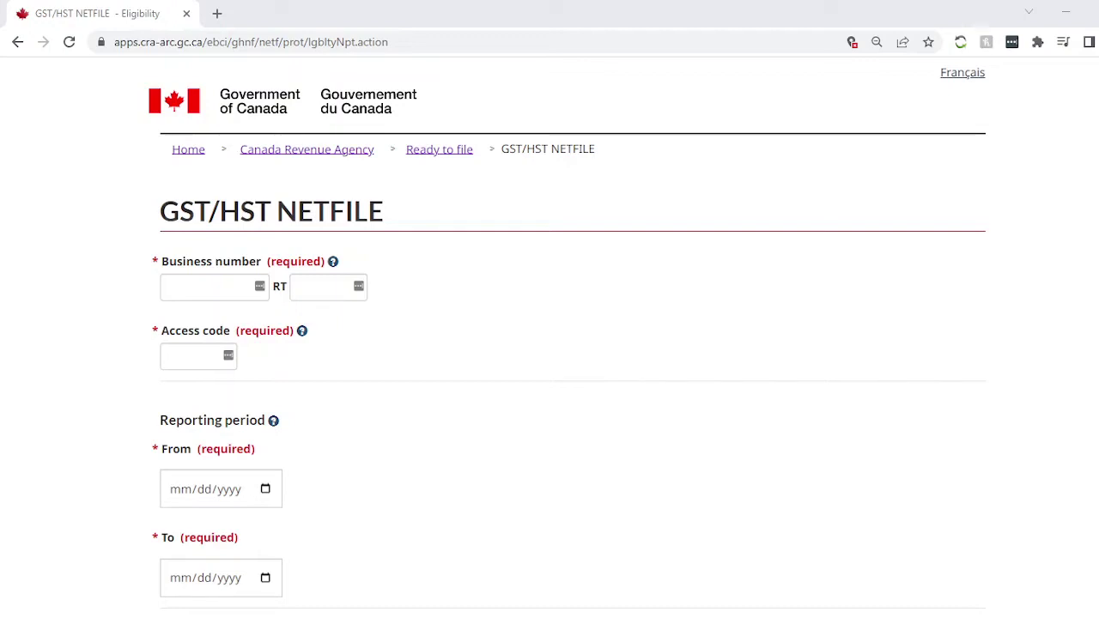
left_click(191, 289)
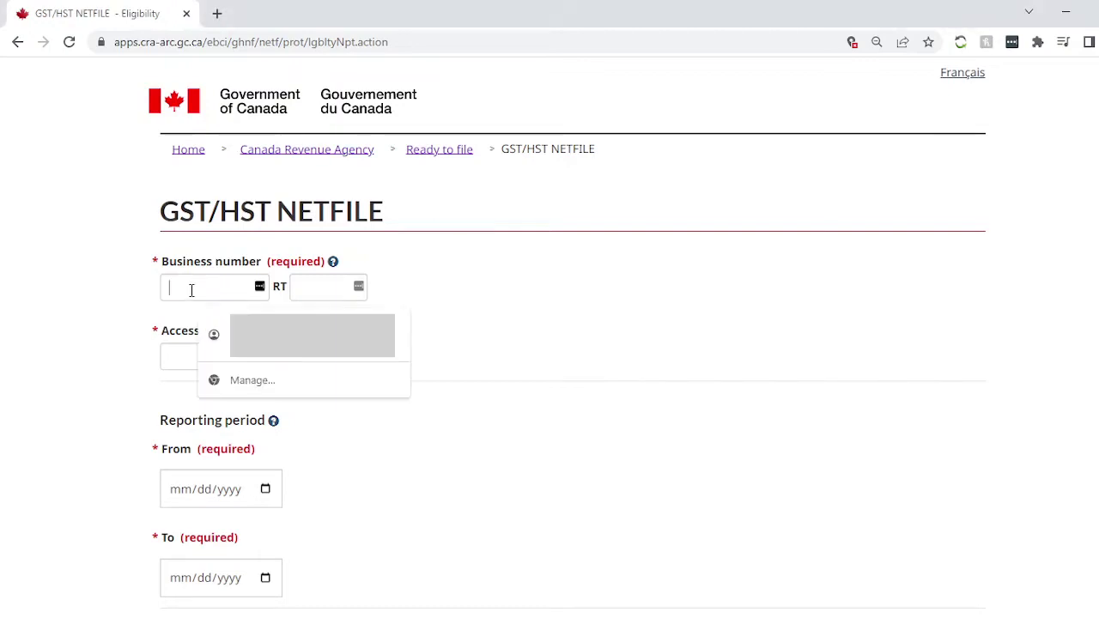
key("Down")
key("Return")
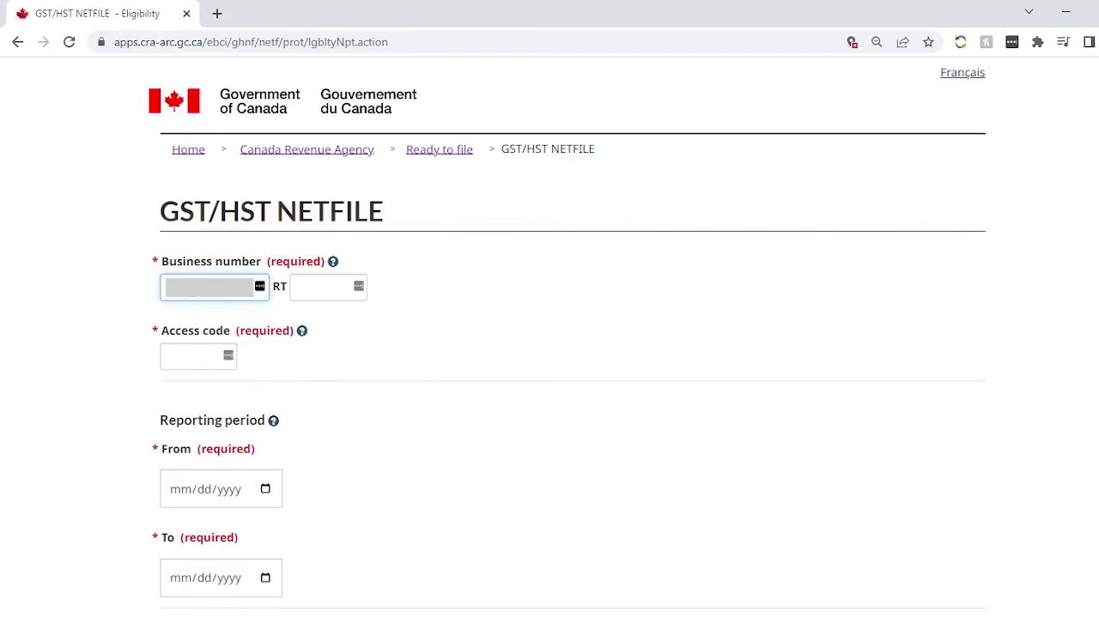
left_click(315, 290)
type("0001")
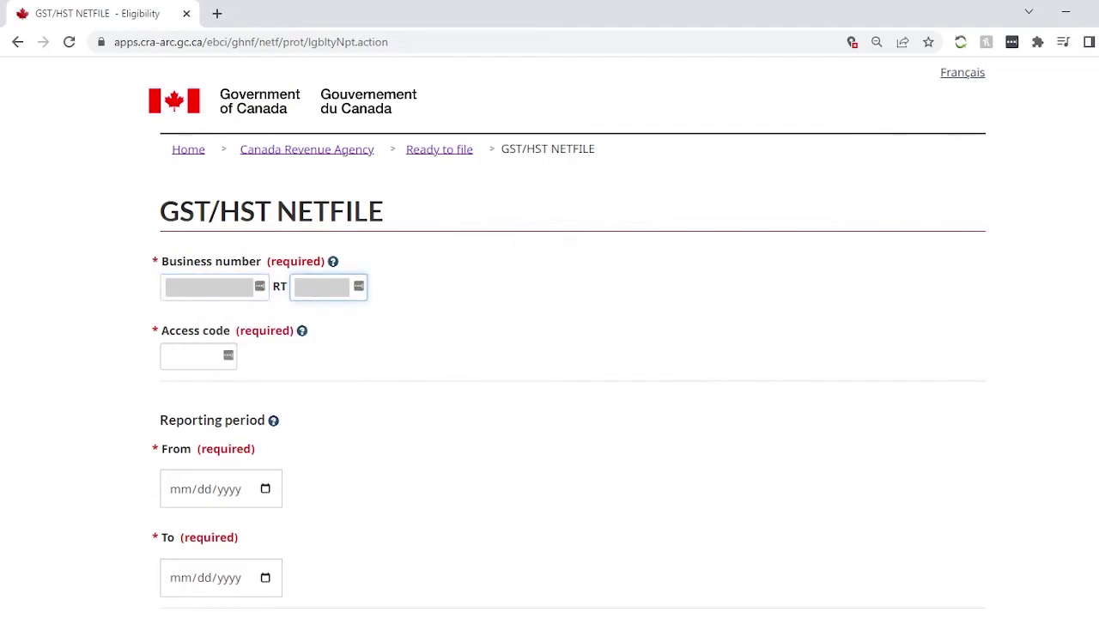
key("Tab")
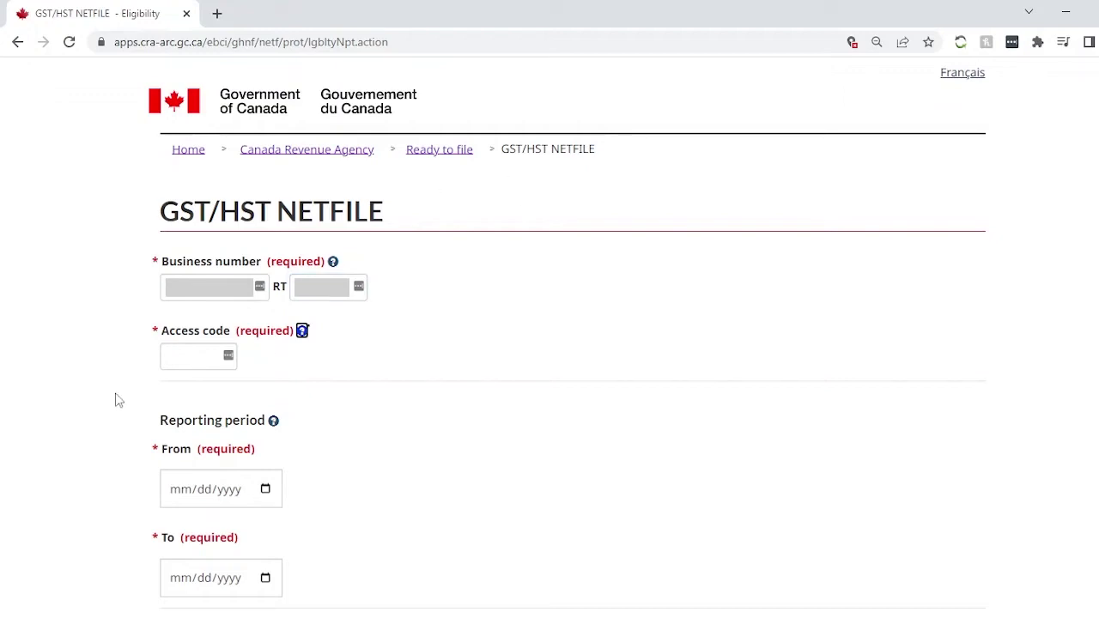
Enter the required access code for the GST/HST return.
left_click(175, 362)
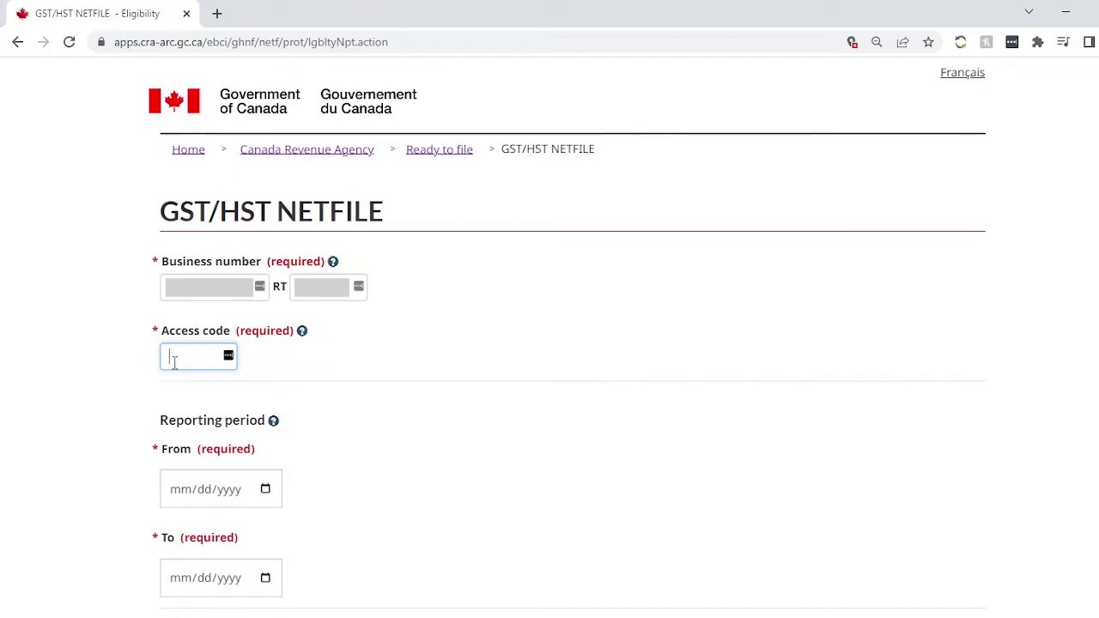
type("***")
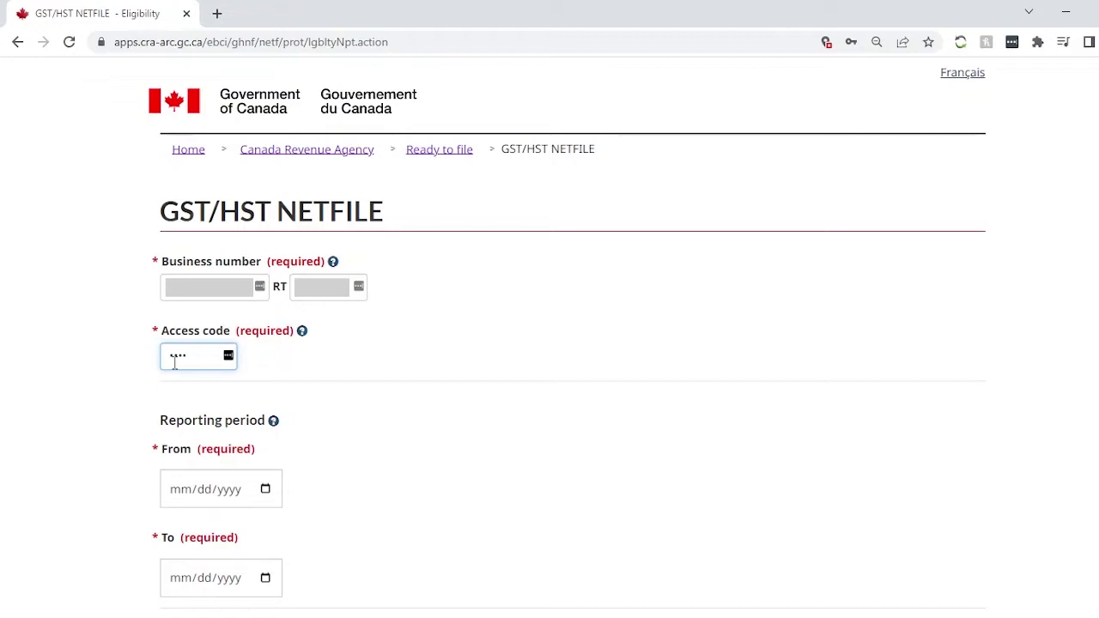
key("Tab")
key("Tab")
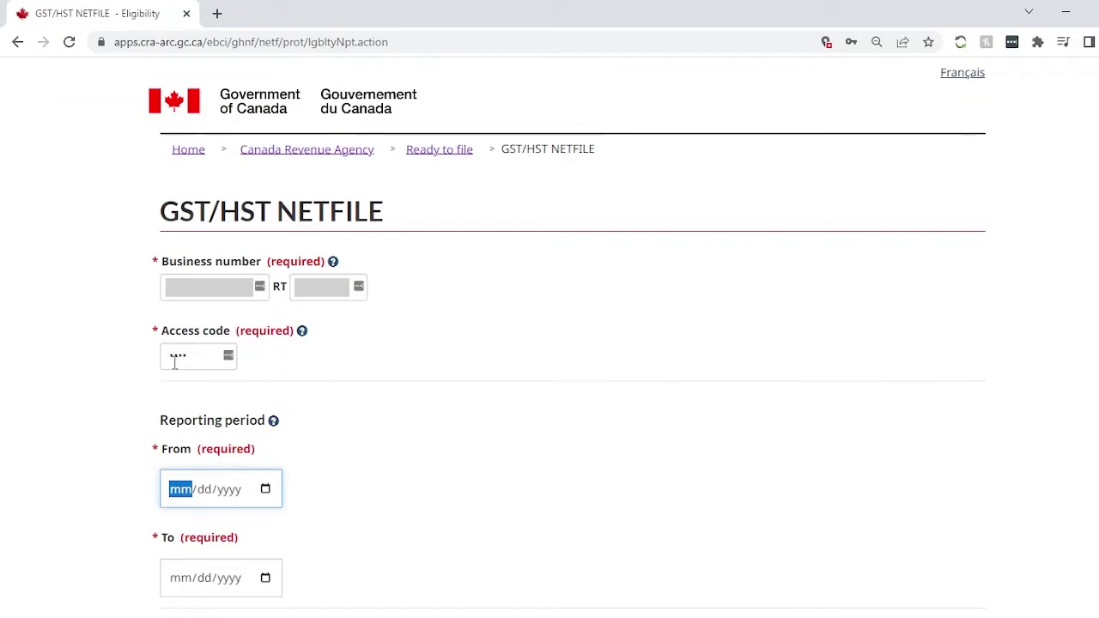
Enter the From and To dates of the reporting period.
type("0101")
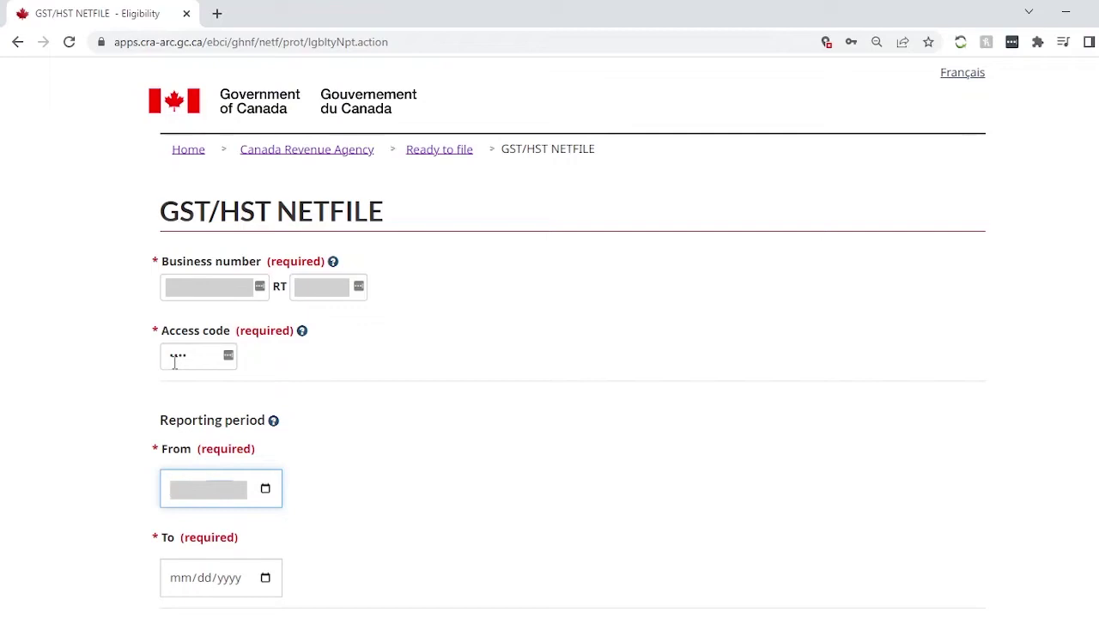
key("Tab")
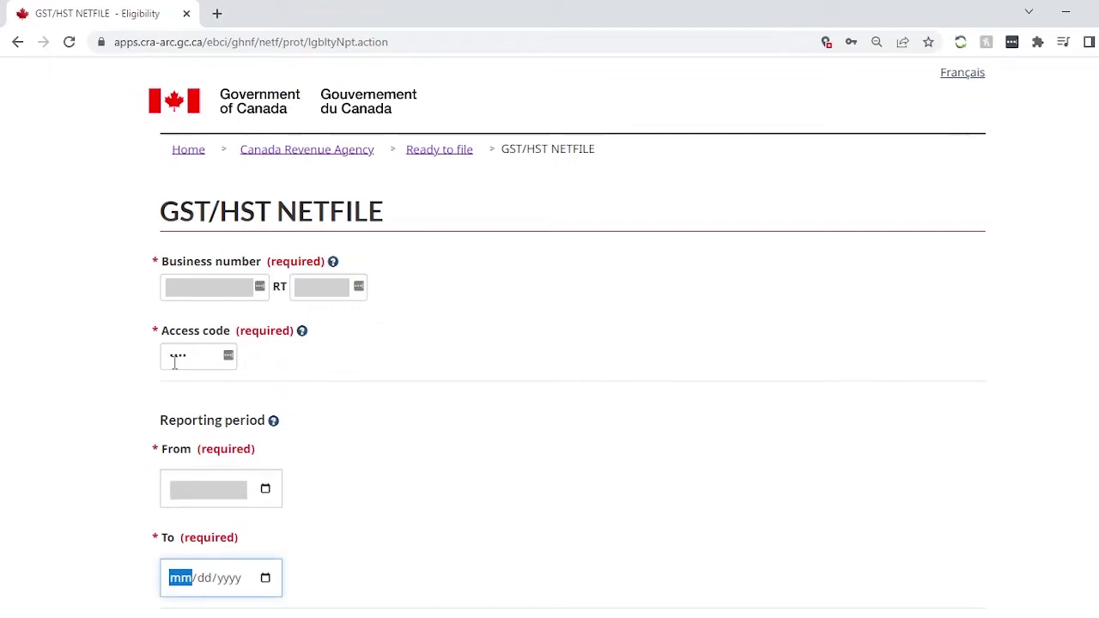
type("1")
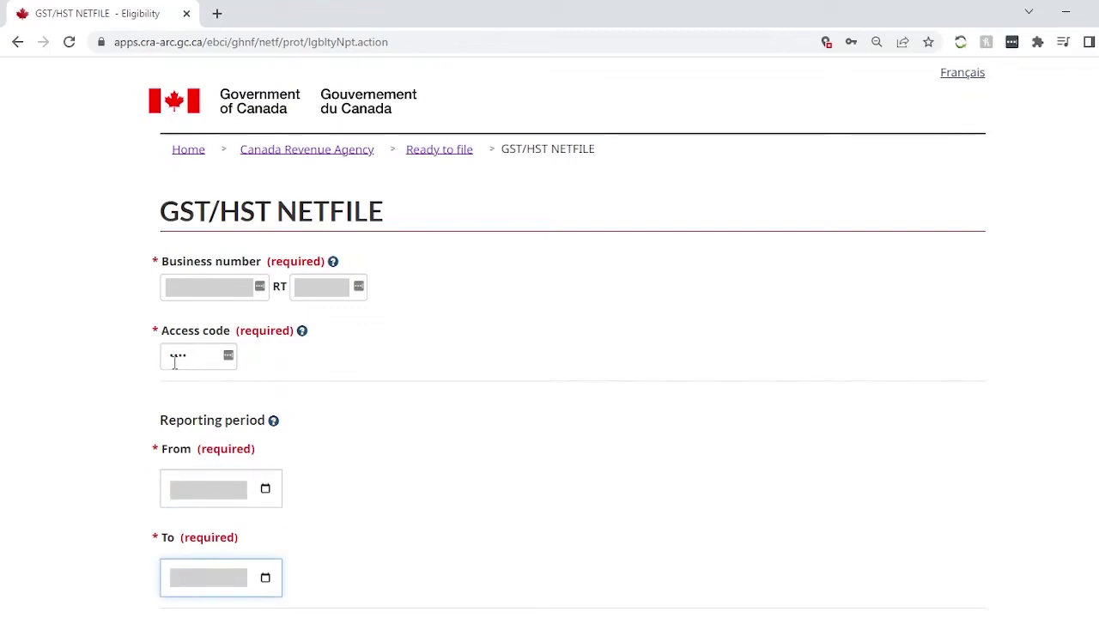
left_click(102, 540)
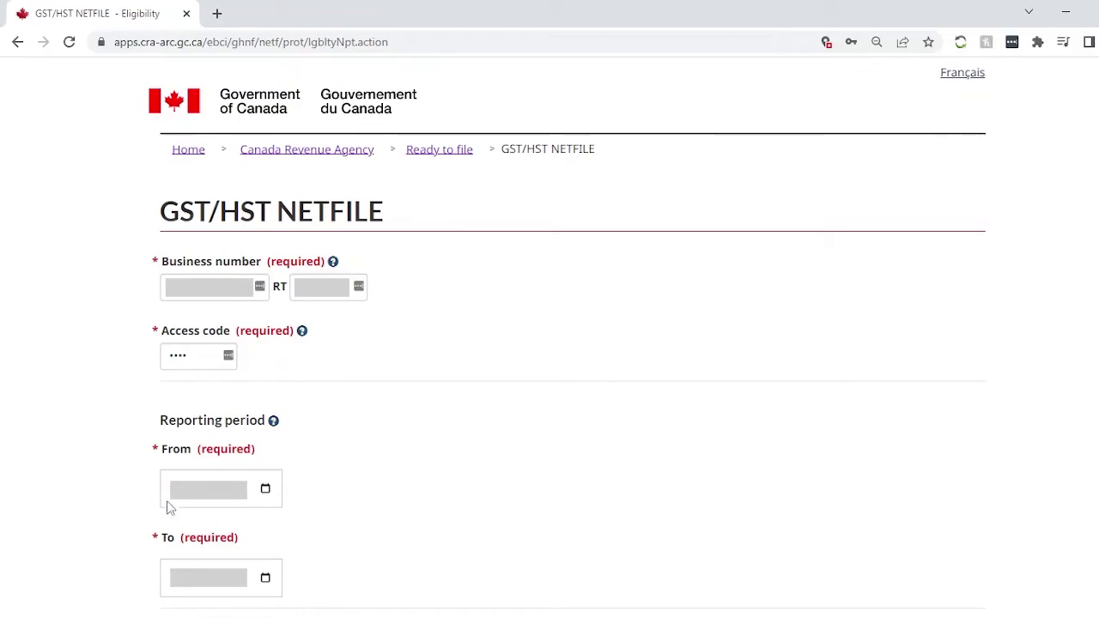
Try to proceed with the return, leaving the nil return, sales types, email notification, rebate and schedule options unselected.
scroll(104, 518, "down", 5)
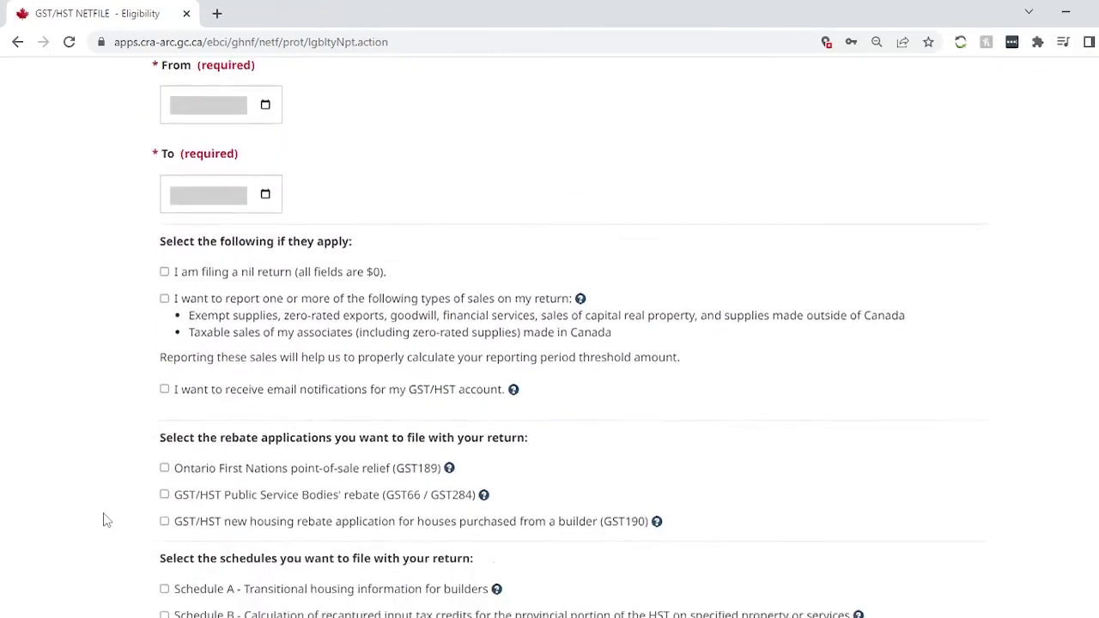
scroll(103, 517, "down", 1)
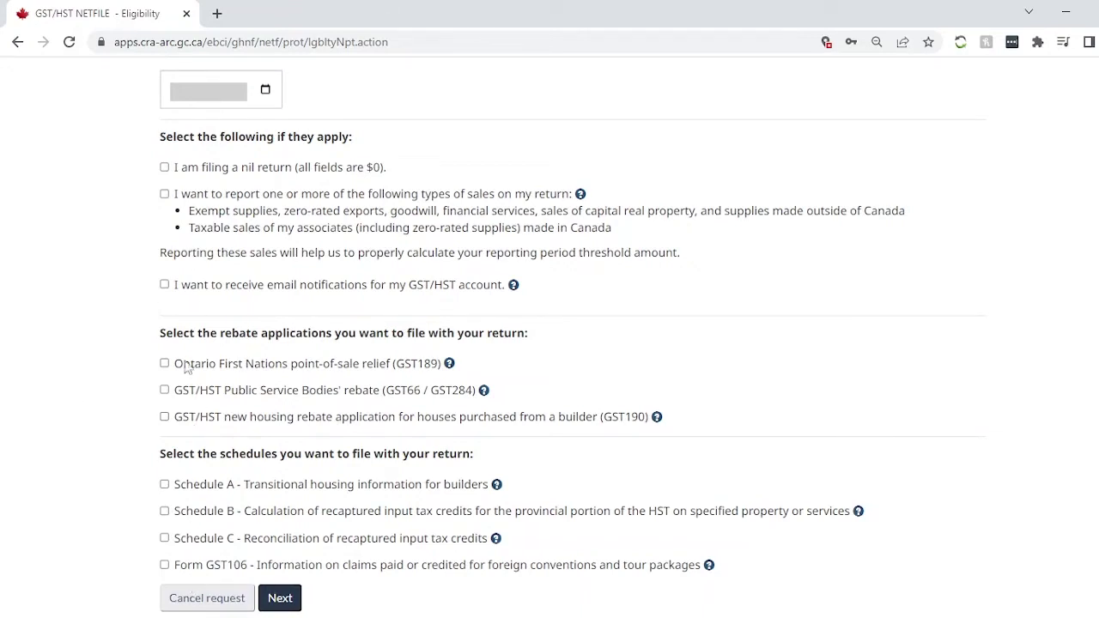
left_click(280, 598)
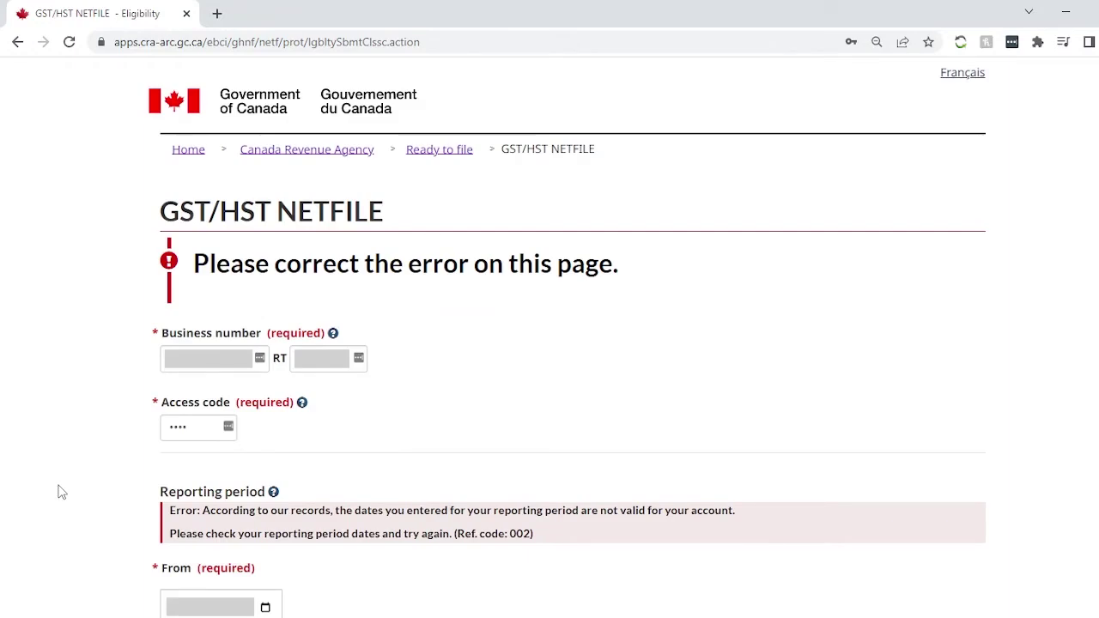
scroll(61, 492, "down", 1)
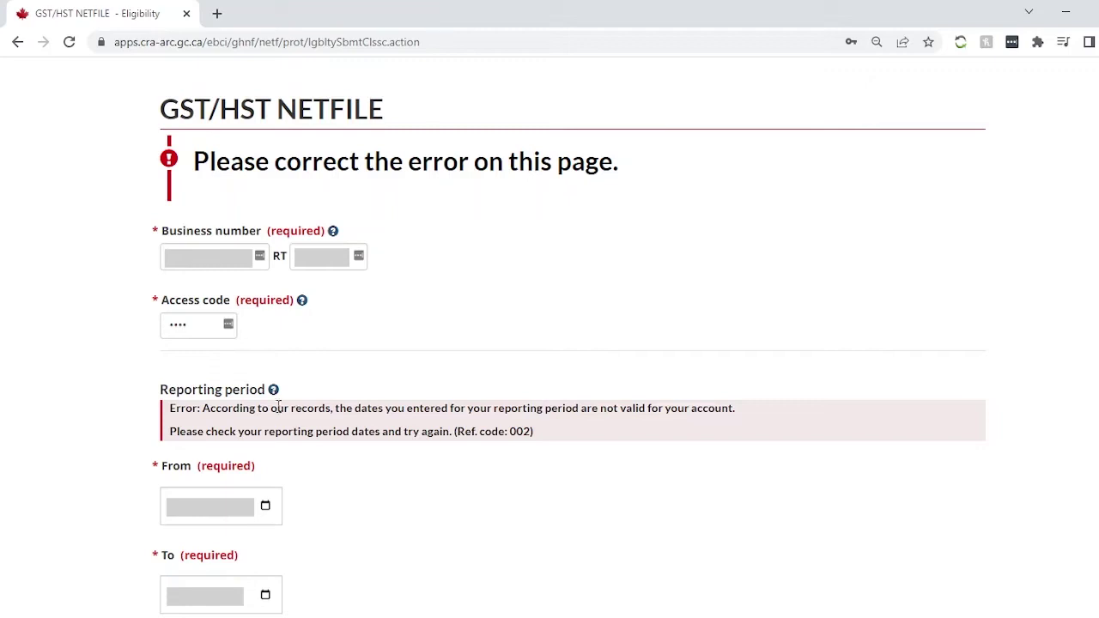
Correct the From date of the reporting period and proceed to the GST/HST return form.
left_click(179, 518)
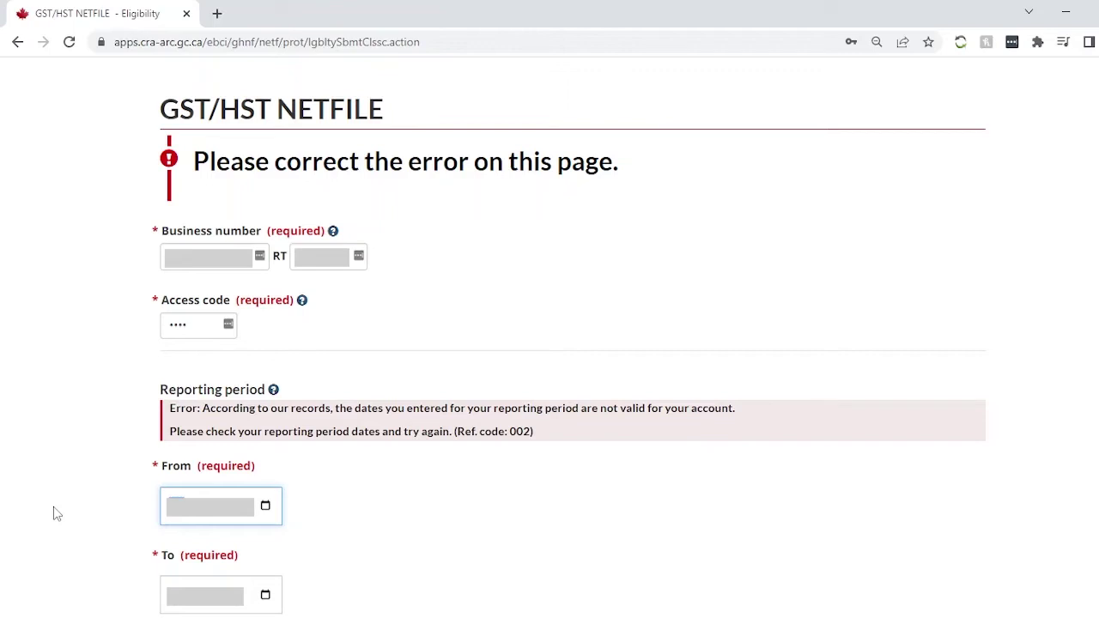
type("01")
key("Tab")
key("Tab")
key("Tab")
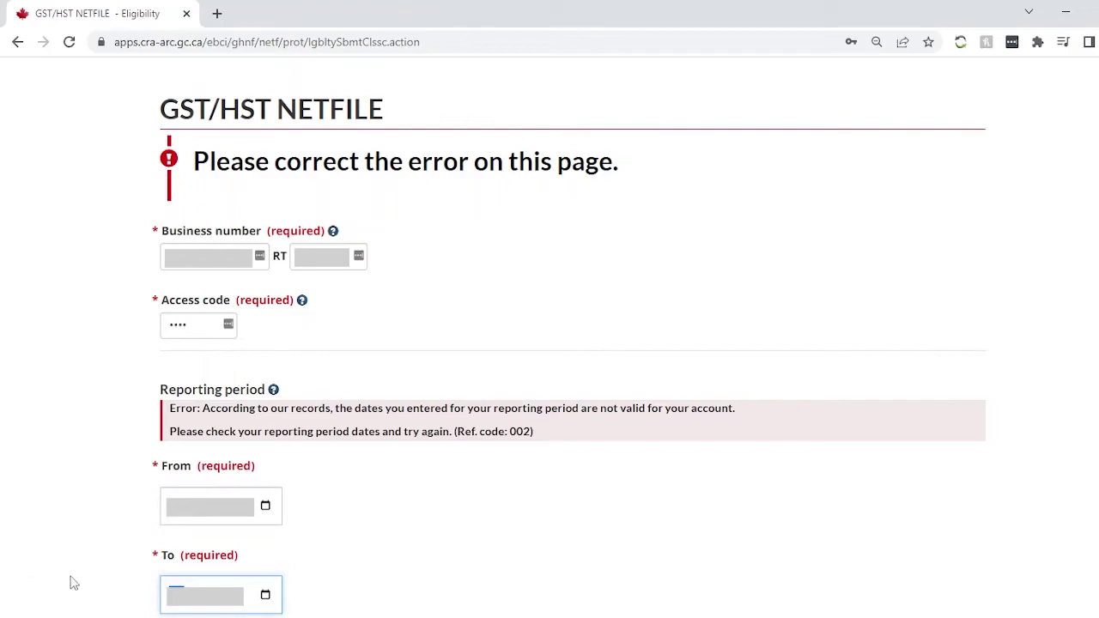
scroll(74, 581, "down", 8)
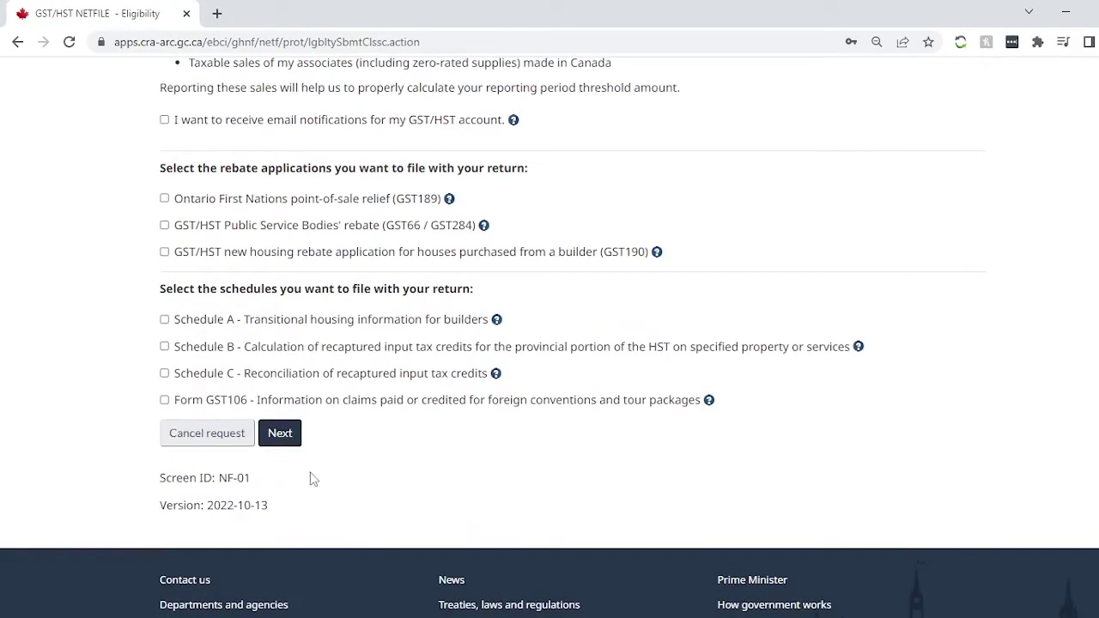
left_click(291, 438)
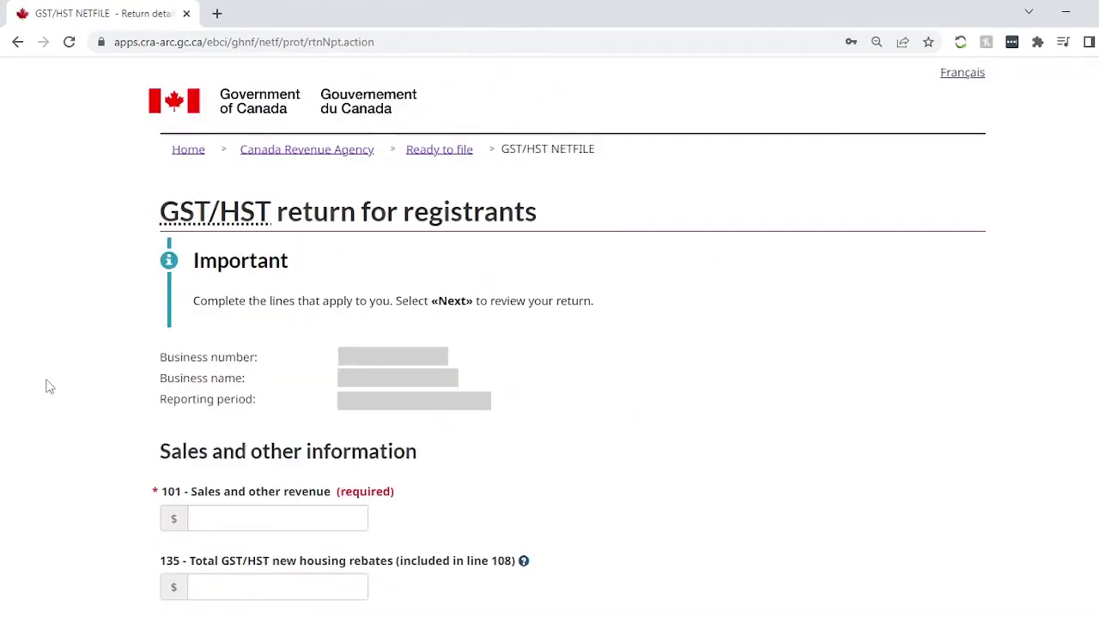
Enter 4,108.31 as the sales and other revenue on line 101.
scroll(49, 386, "down", 2)
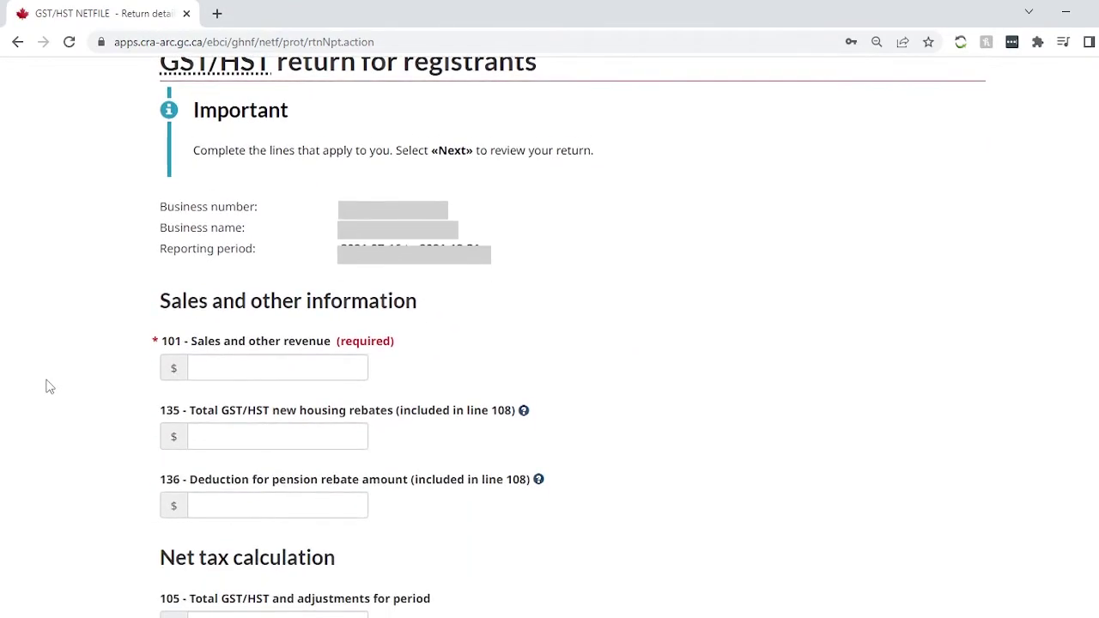
scroll(49, 386, "up", 1)
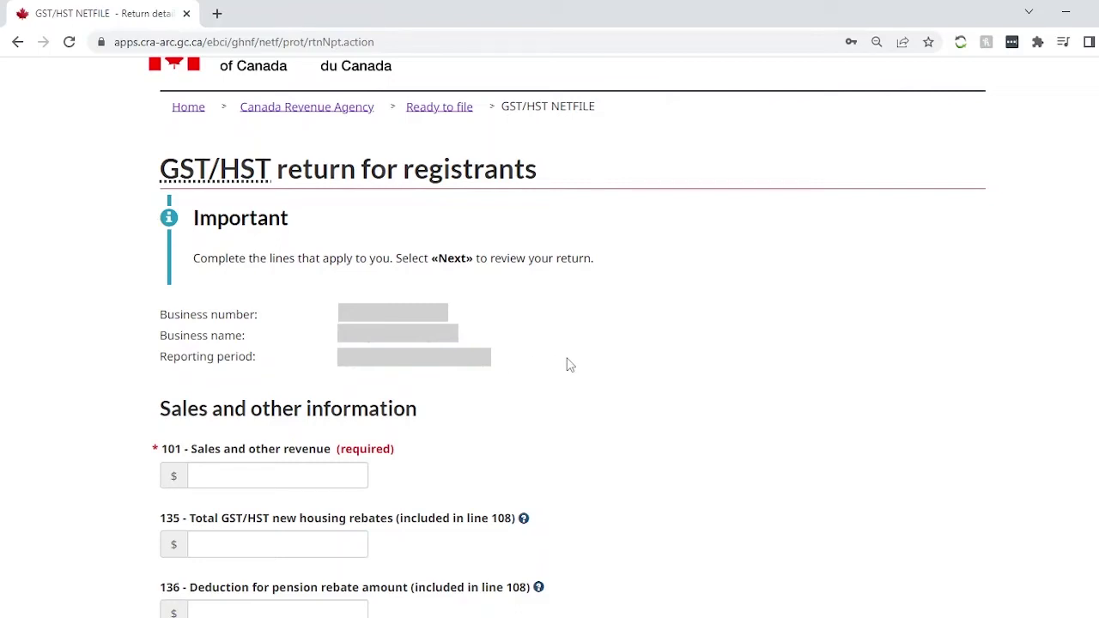
left_click(269, 482)
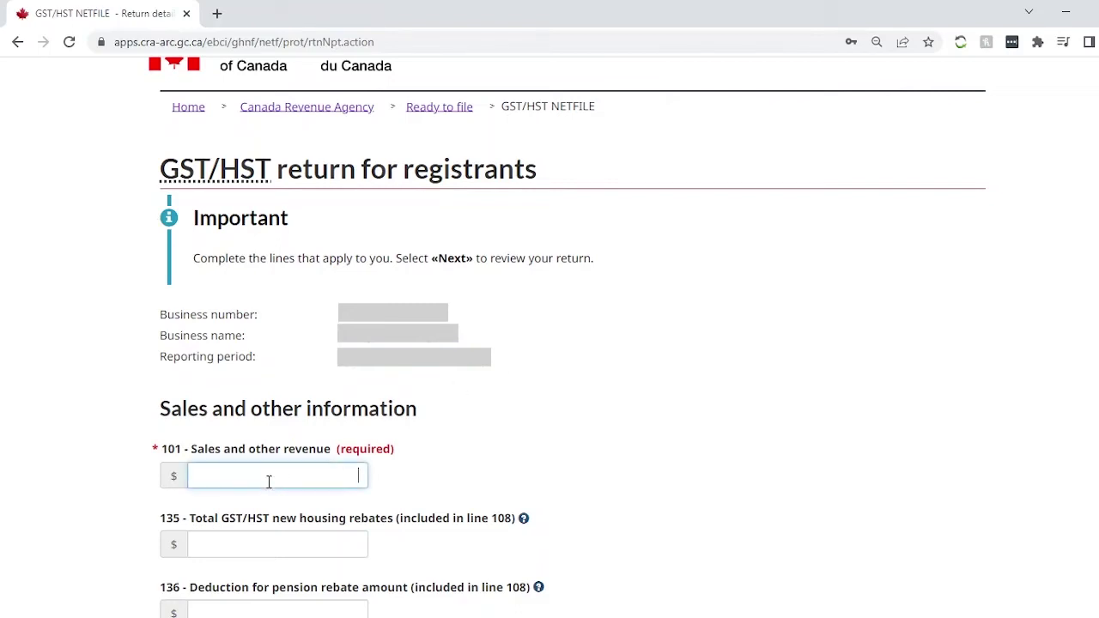
left_click(113, 501)
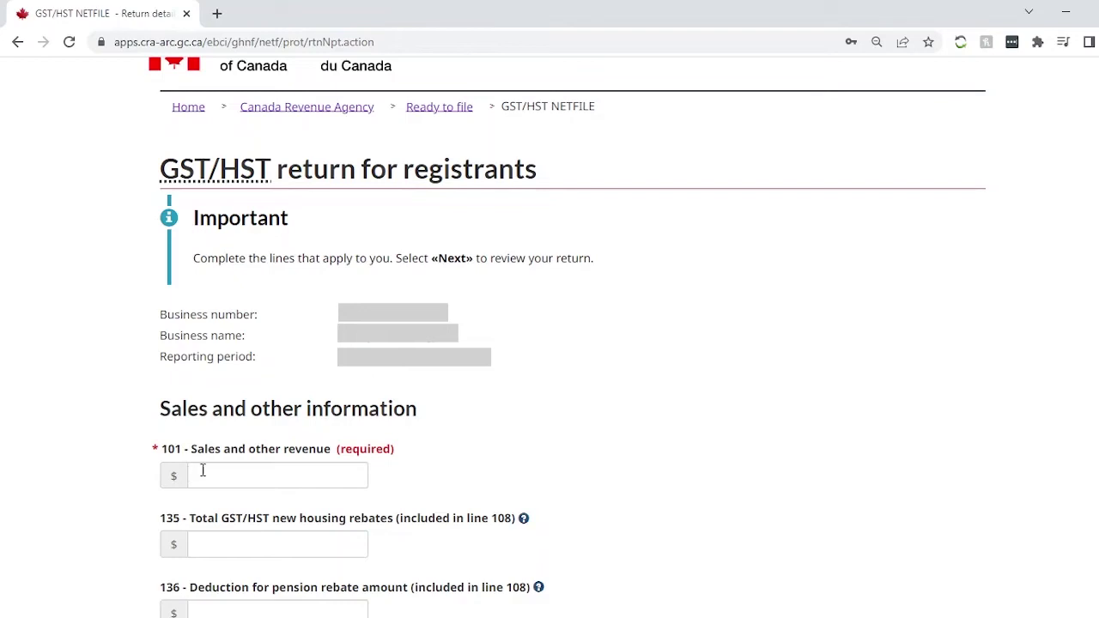
left_click(233, 476)
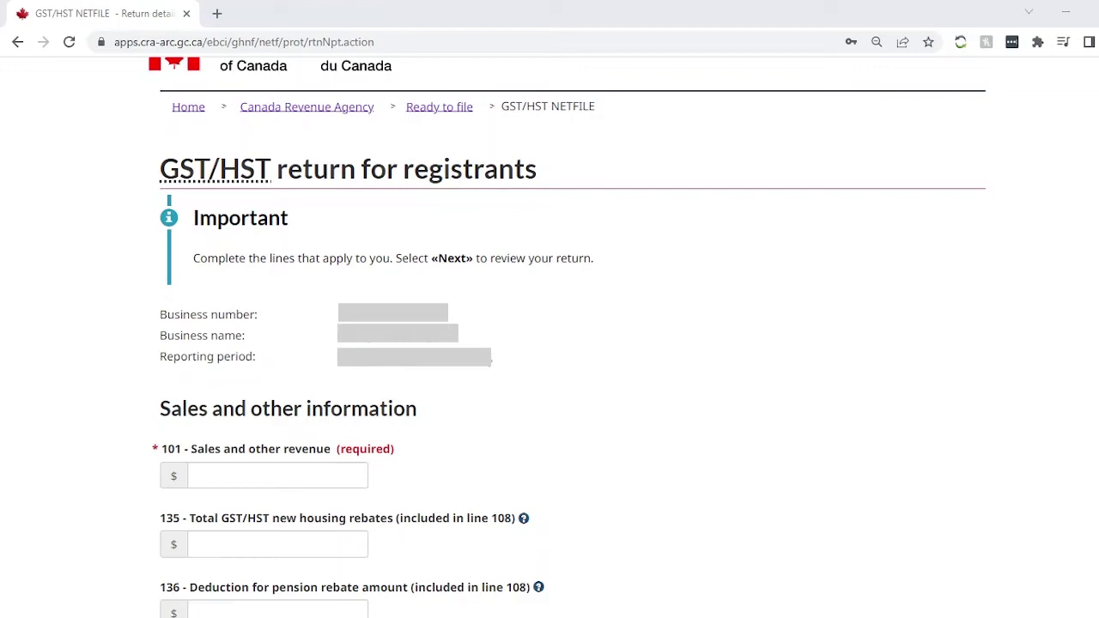
left_click(332, 475)
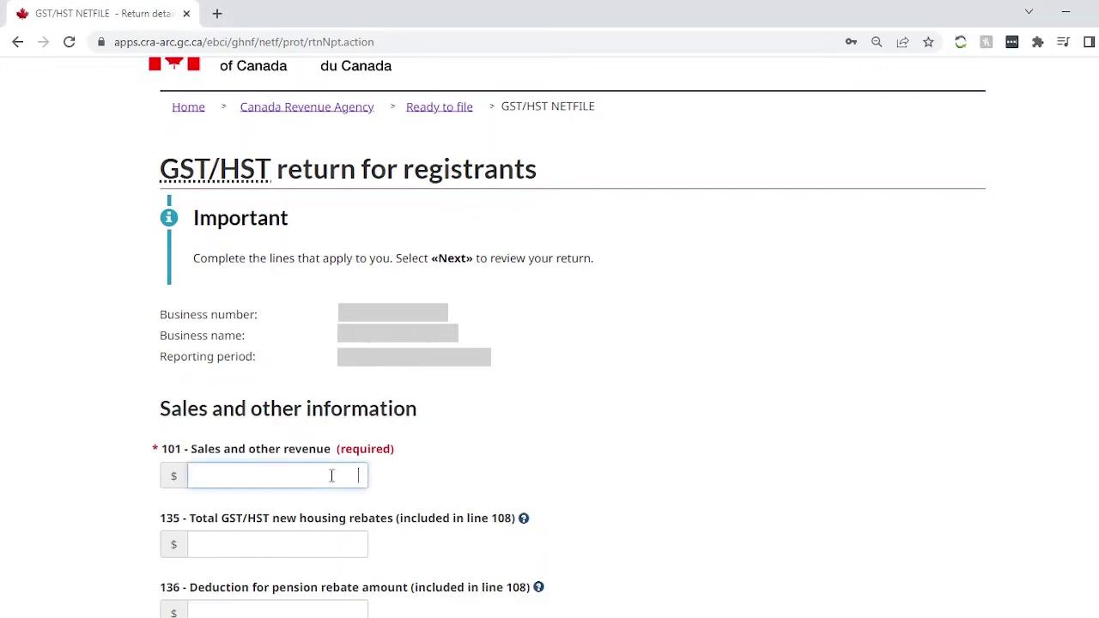
key("ctrl+v")
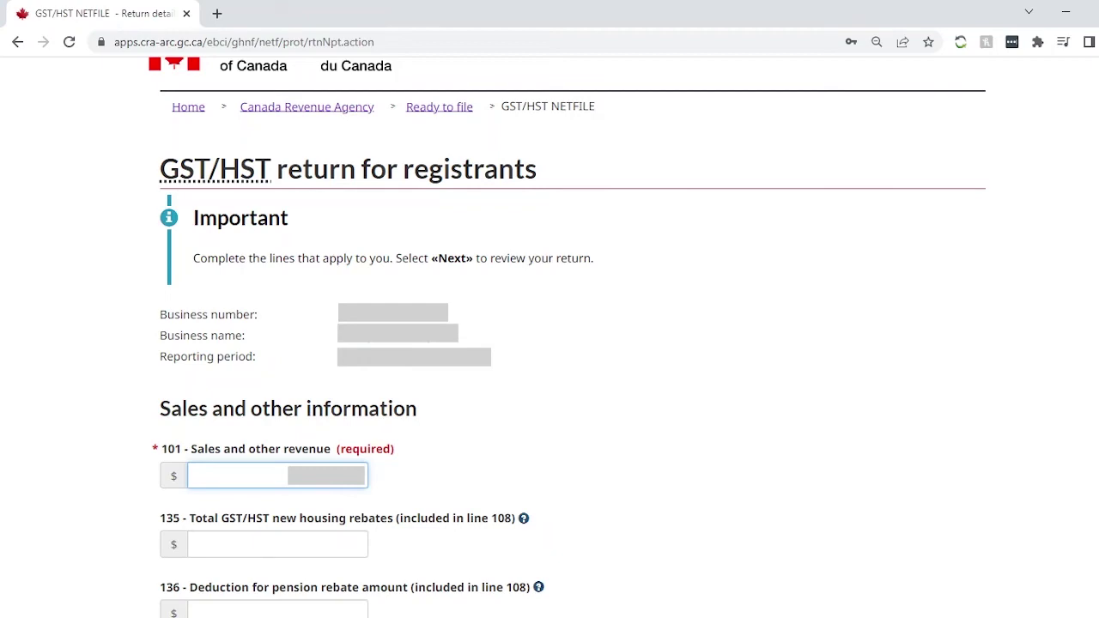
key("Tab")
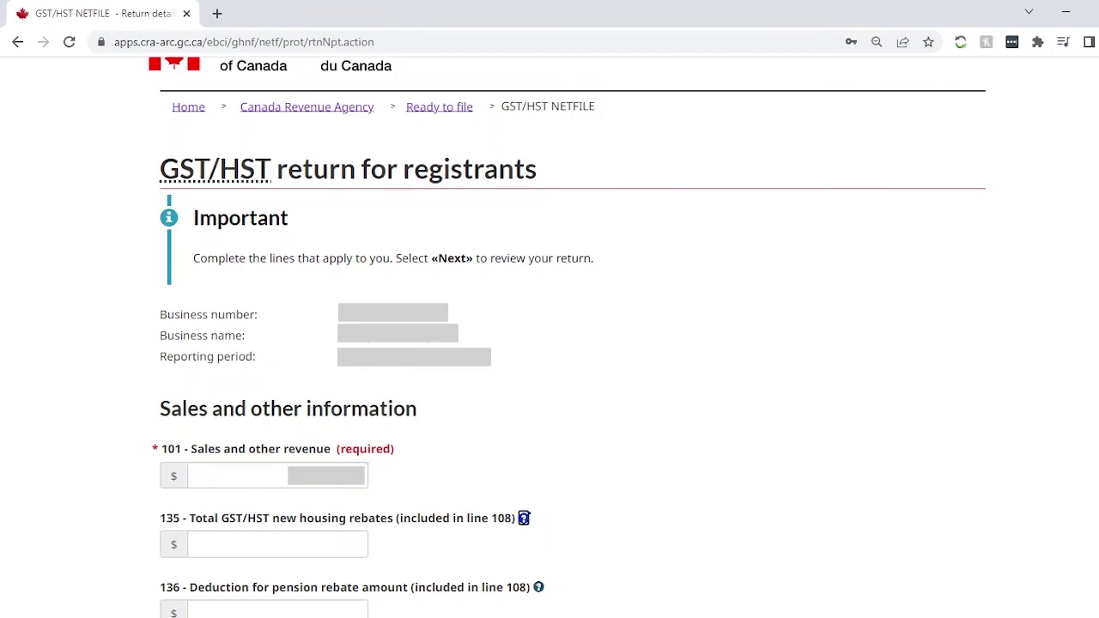
Enter 534.08 as the total GST/HST and adjustments for the period on line 105.
scroll(331, 471, "down", 3)
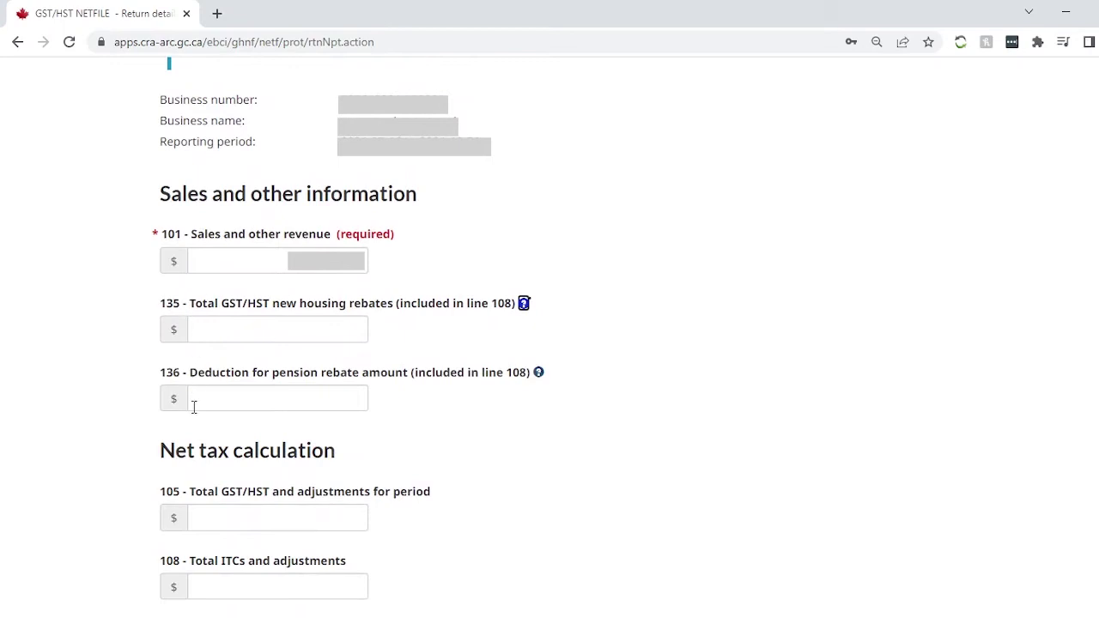
left_click(289, 522)
scroll(81, 520, "down", 2)
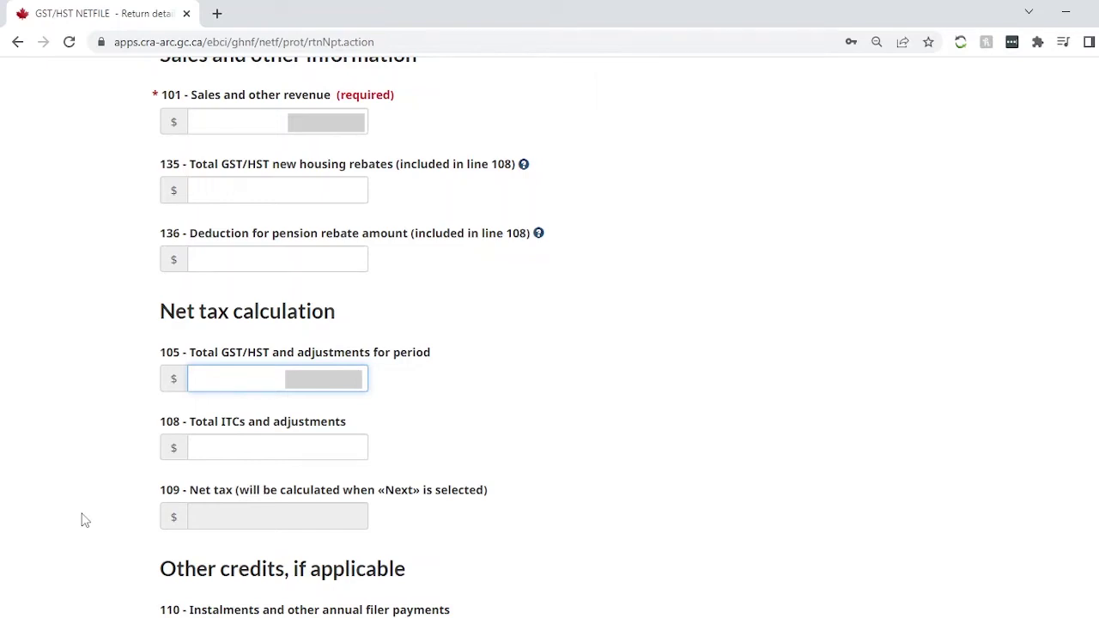
left_click(384, 389)
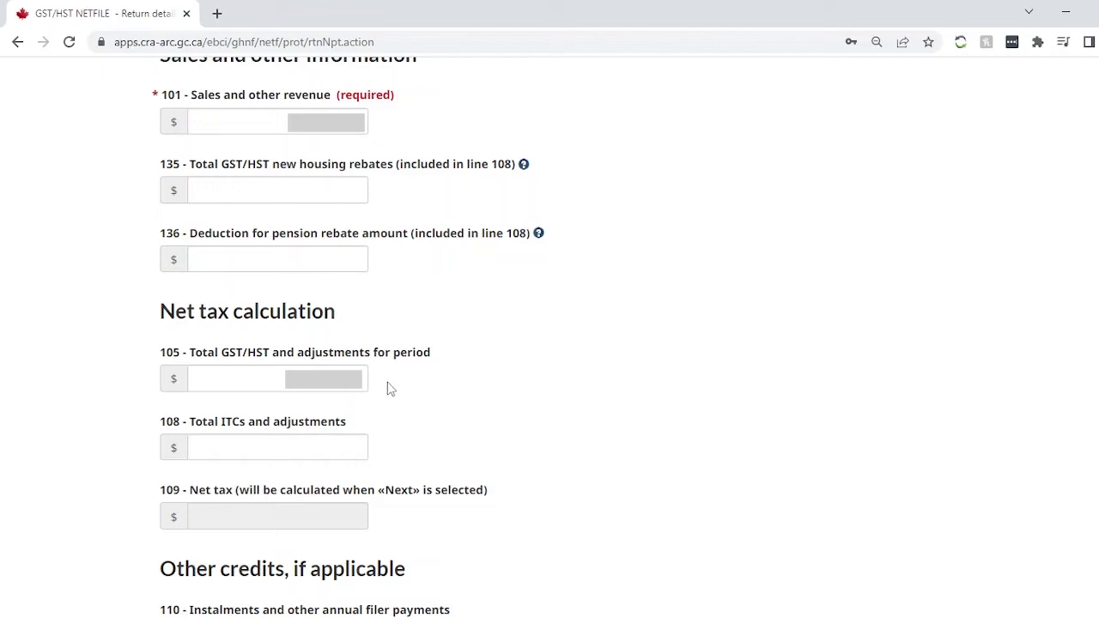
Enter 486.02 as the total ITCs and adjustments on line 108.
left_click(279, 447)
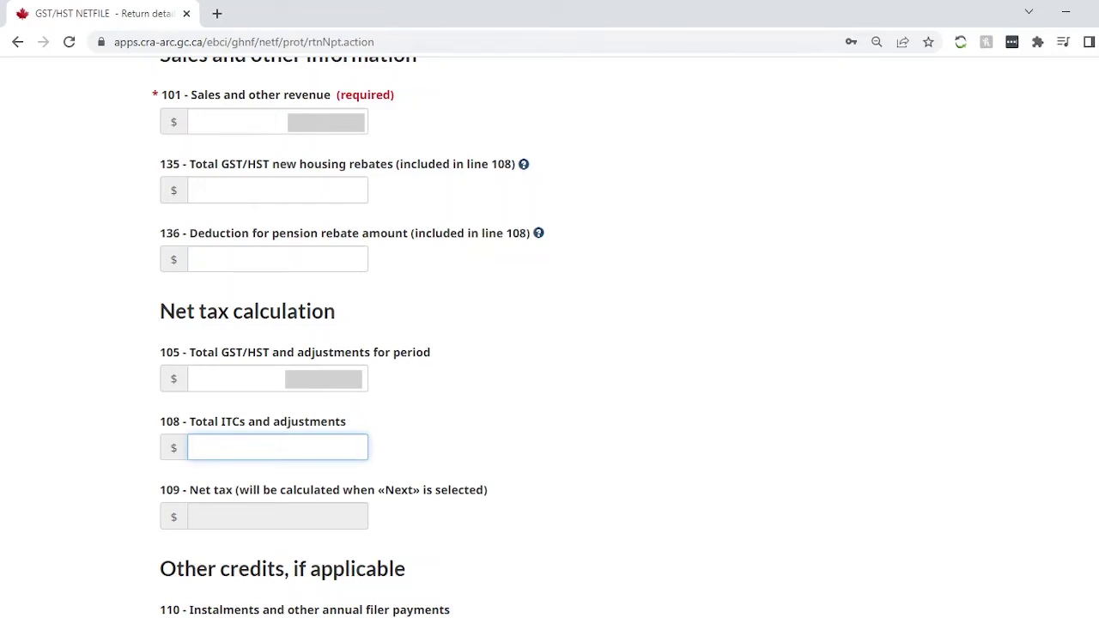
left_click(332, 380)
left_click(328, 449)
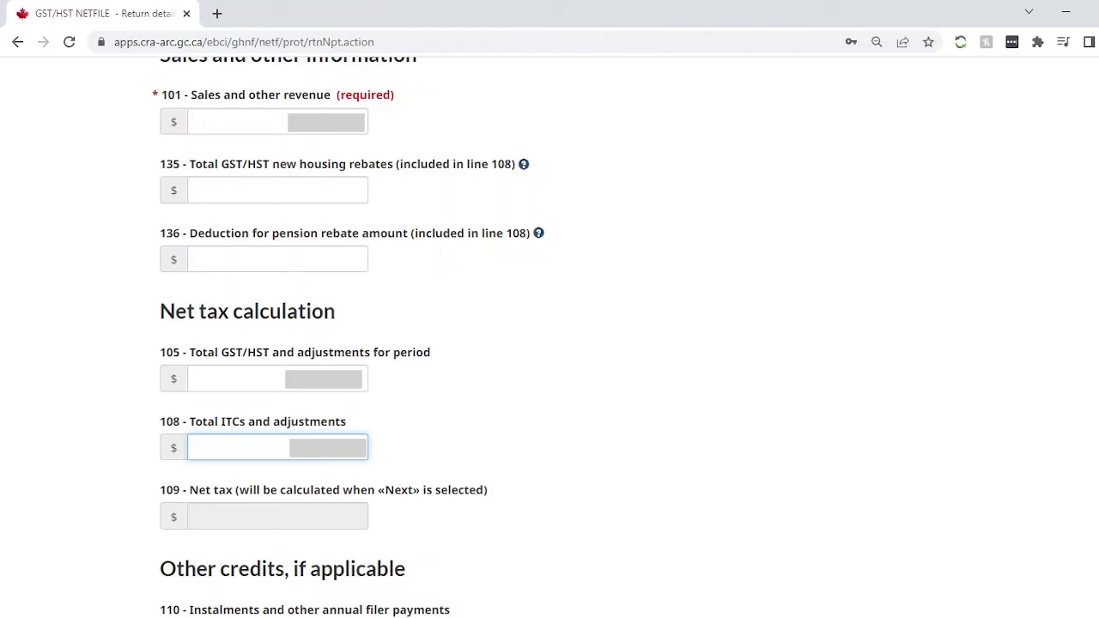
key("Tab")
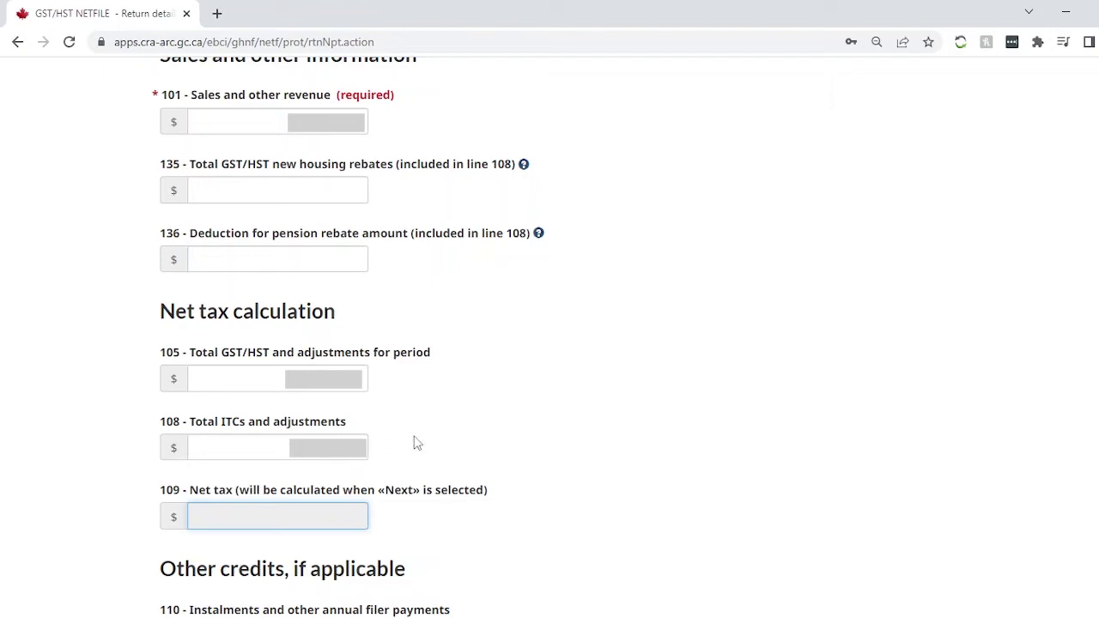
Leave the other credits and other debits lines blank and continue to the review of the return.
scroll(414, 443, "down", 3)
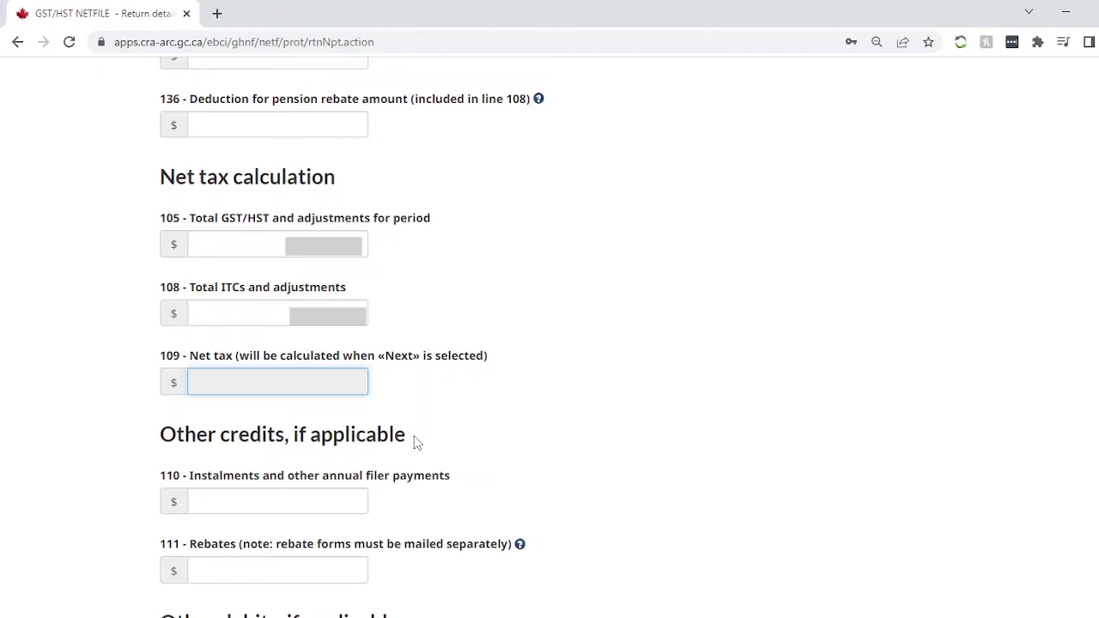
left_click(327, 507)
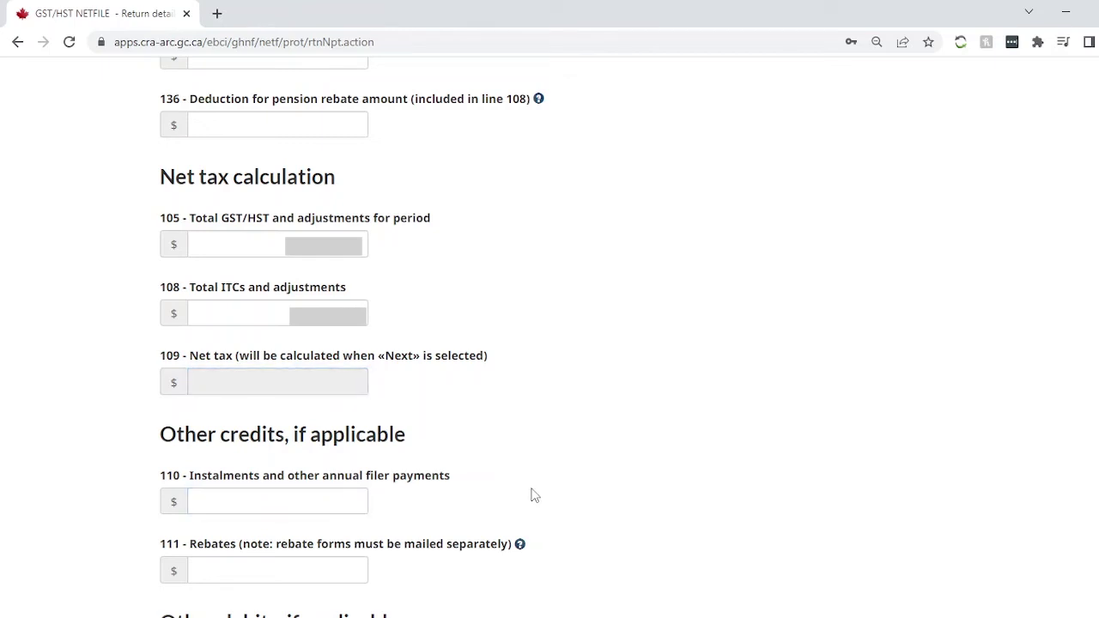
scroll(534, 496, "down", 3)
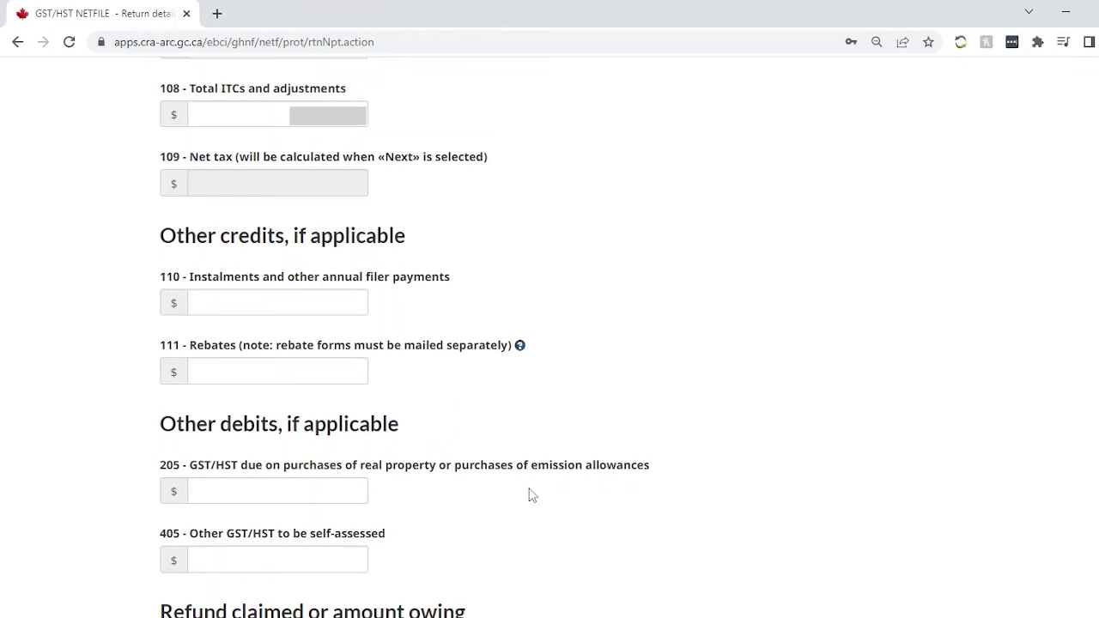
scroll(528, 495, "down", 5)
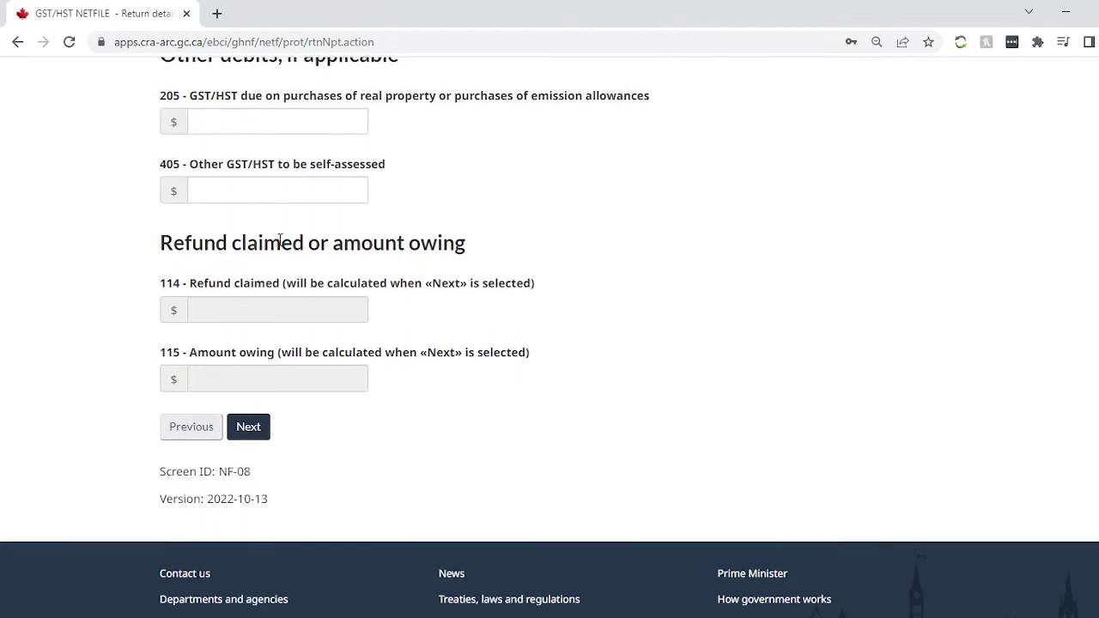
scroll(279, 243, "up", 10)
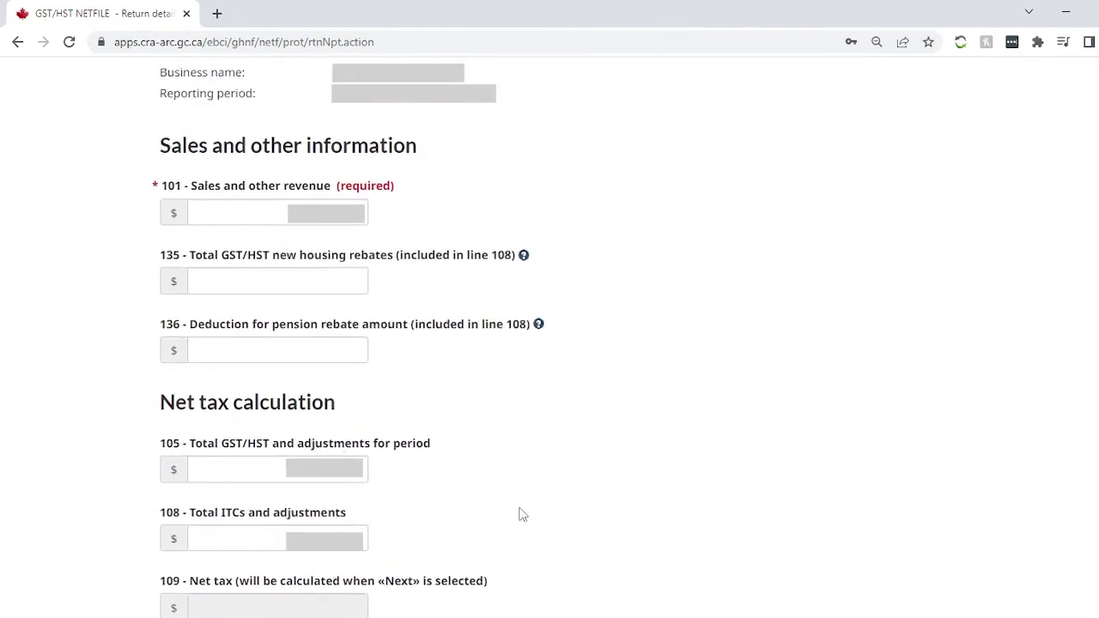
scroll(520, 512, "down", 8)
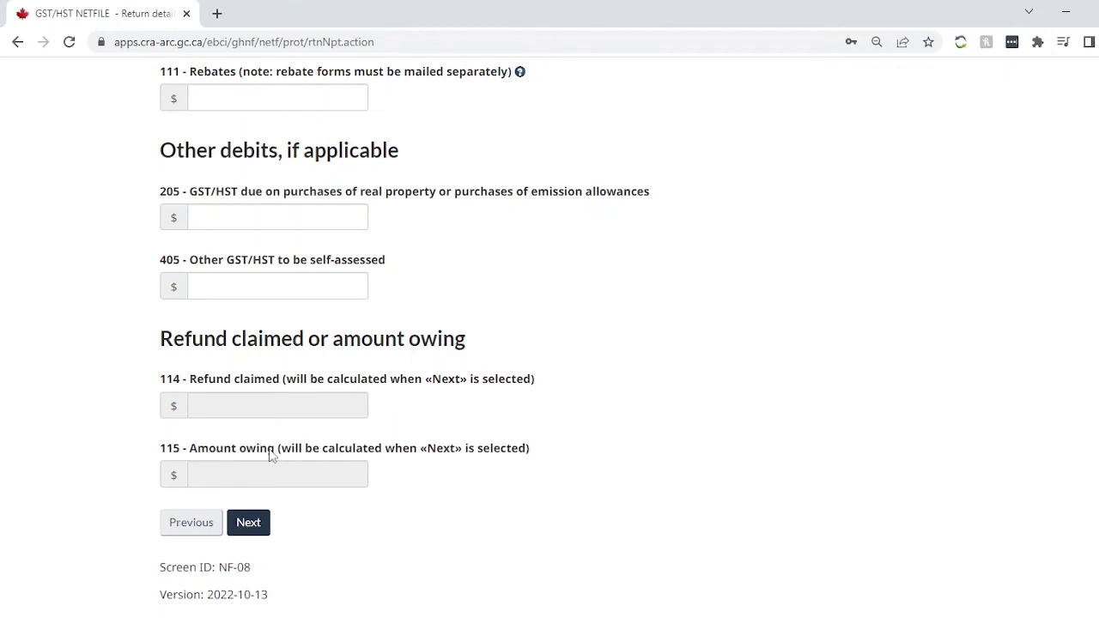
left_click(346, 476)
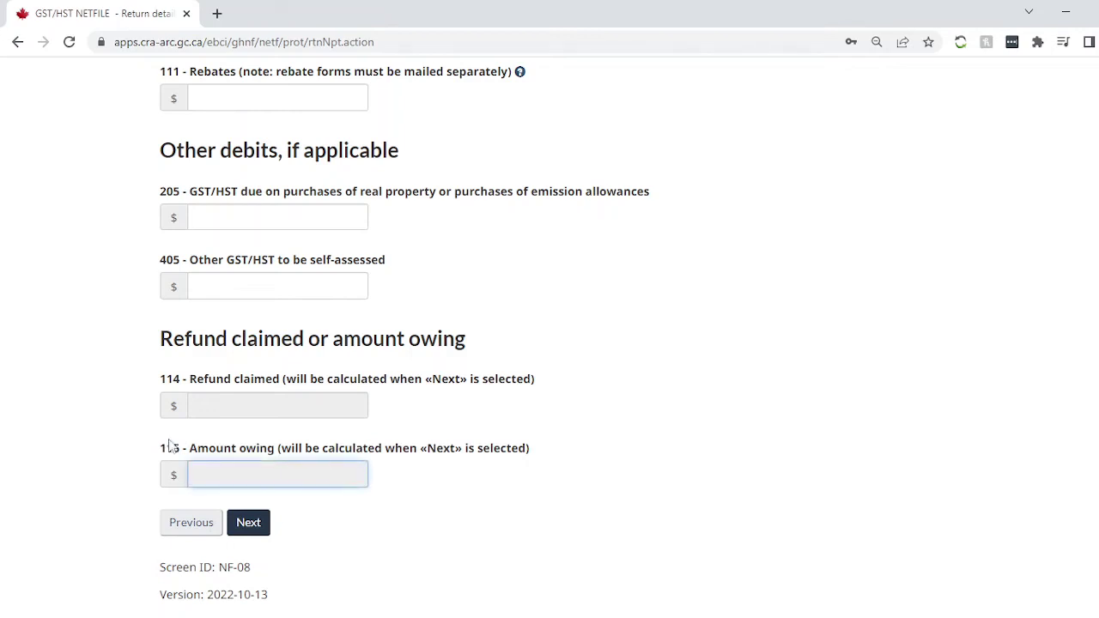
left_click(142, 464)
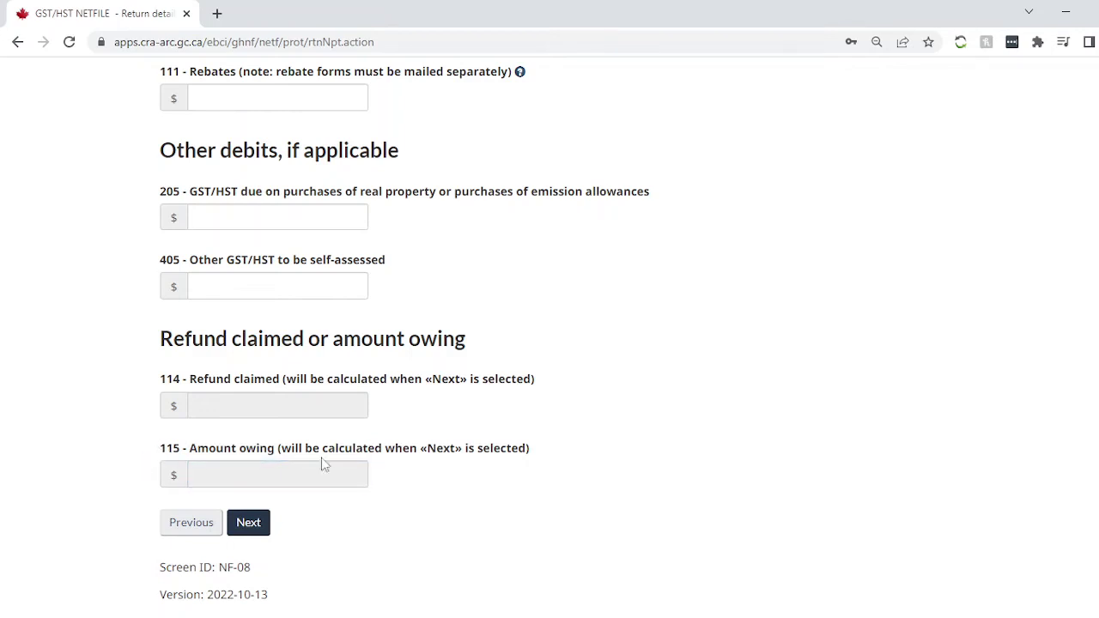
left_click(238, 529)
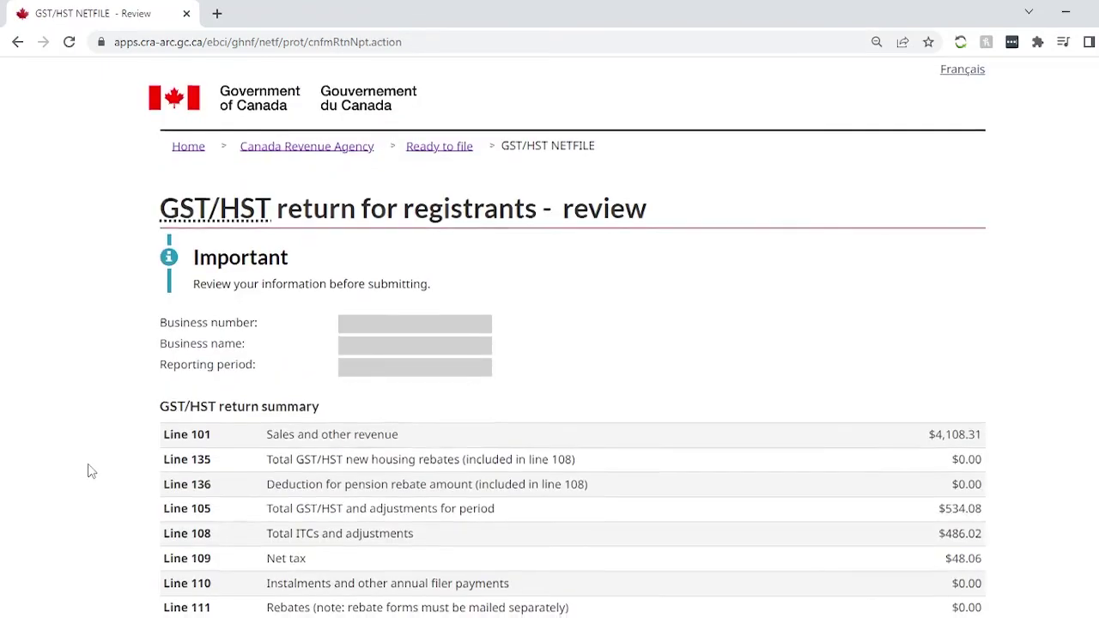
Examine the GST/HST return summary, especially the refund claimed on line 114 and the amount owing on line 115.
scroll(92, 470, "down", 3)
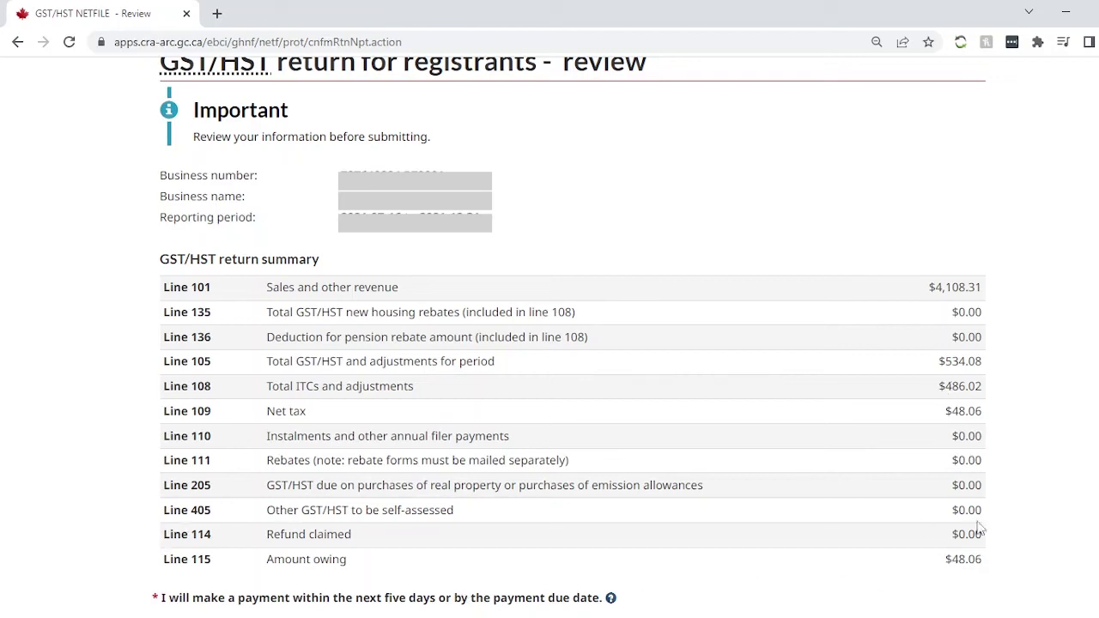
left_click_drag(958, 534, 979, 534)
left_click(979, 534)
left_click_drag(958, 559, 993, 569)
left_click(783, 570)
scroll(790, 559, "down", 3)
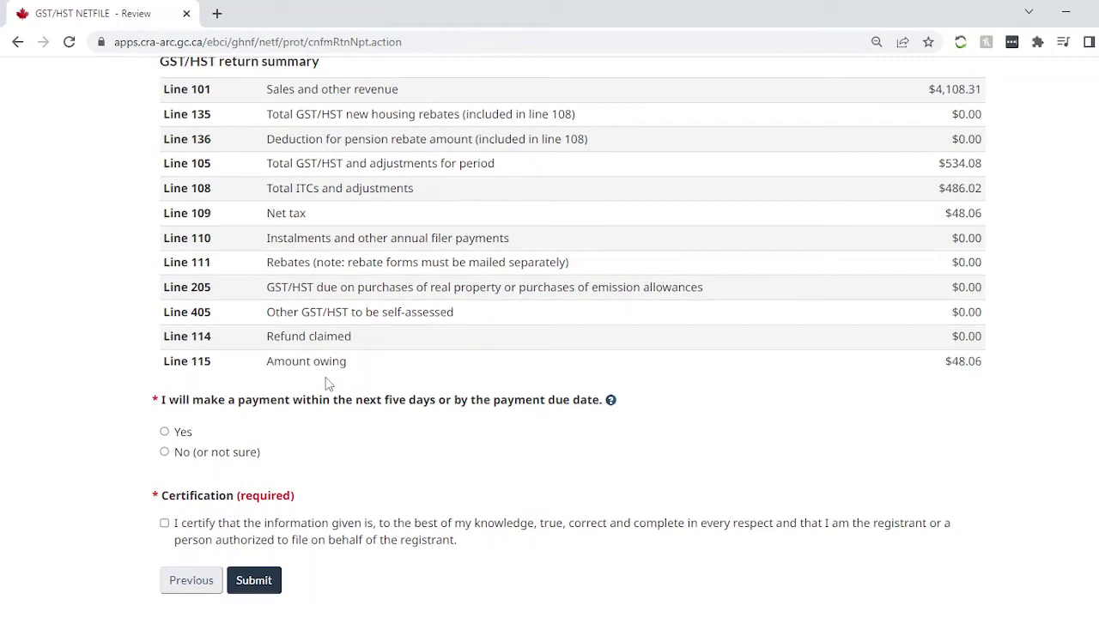
Answer the payment question with No (or not sure) after consulting its help page, and certify that the information is correct.
left_click(610, 401)
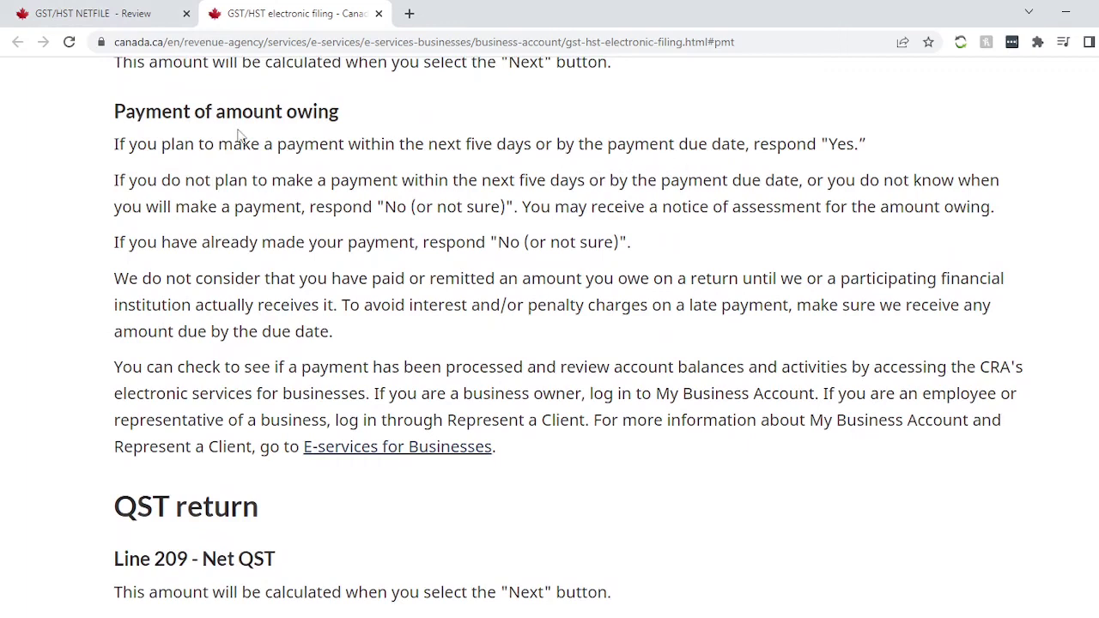
left_click(132, 7)
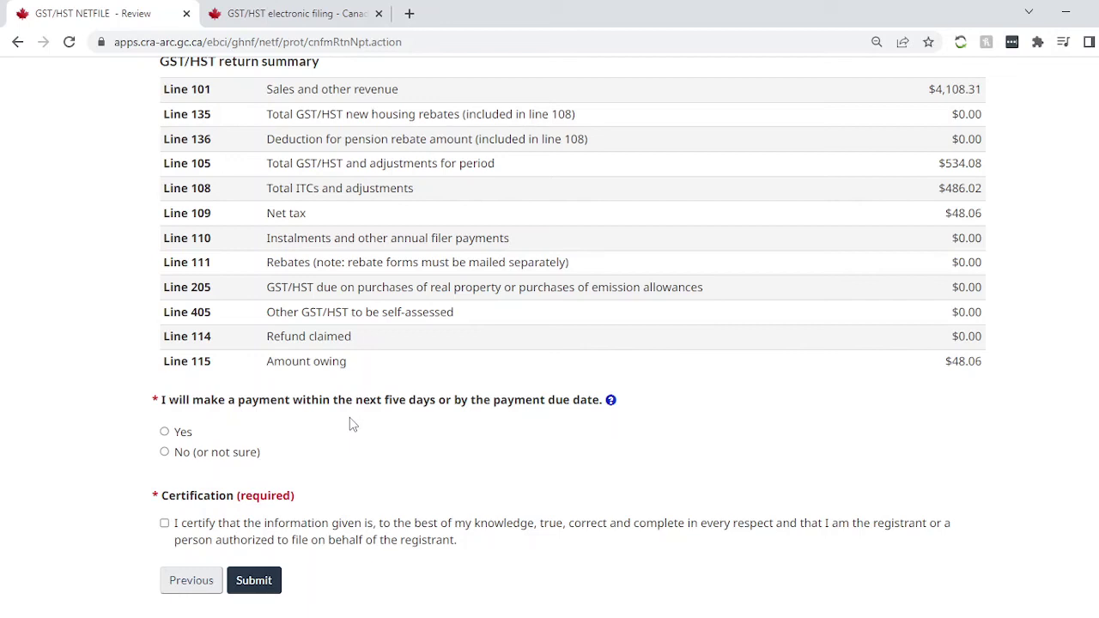
left_click(165, 455)
left_click(165, 525)
Recheck the return summary and submit the GST/HST return.
scroll(58, 612, "up", 2)
scroll(57, 611, "up", 2)
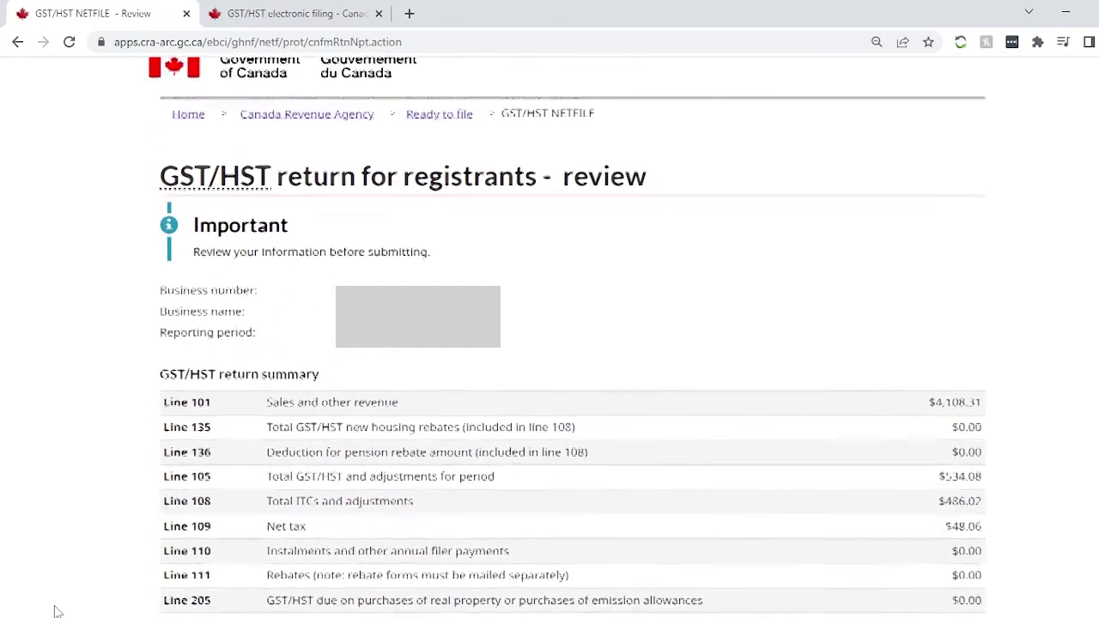
scroll(683, 372, "down", 2)
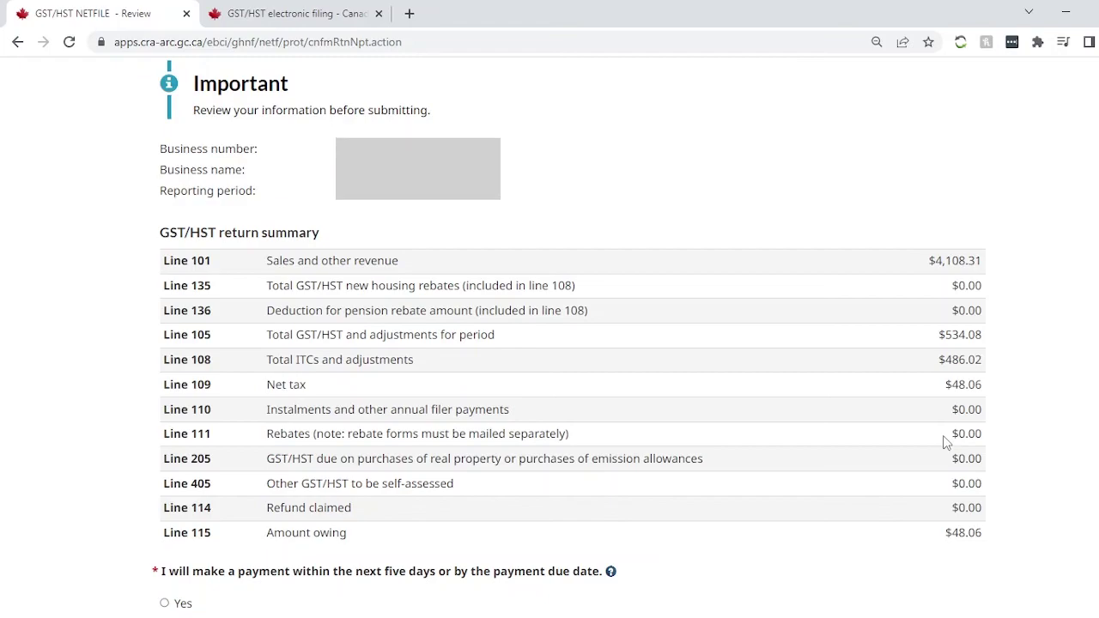
scroll(945, 442, "down", 3)
scroll(945, 441, "down", 3)
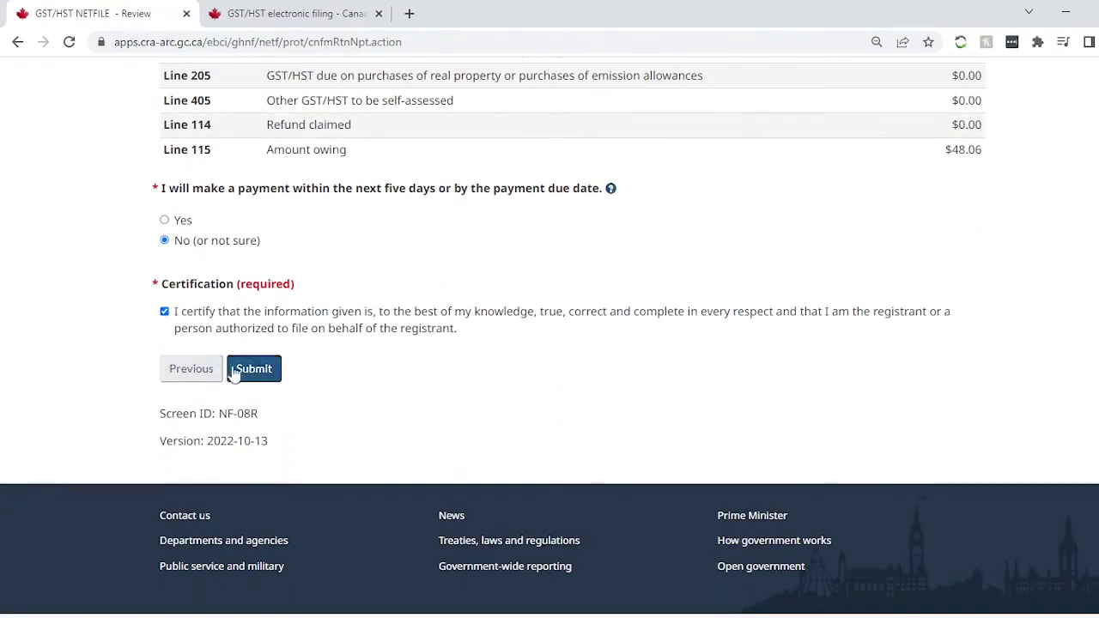
left_click(261, 376)
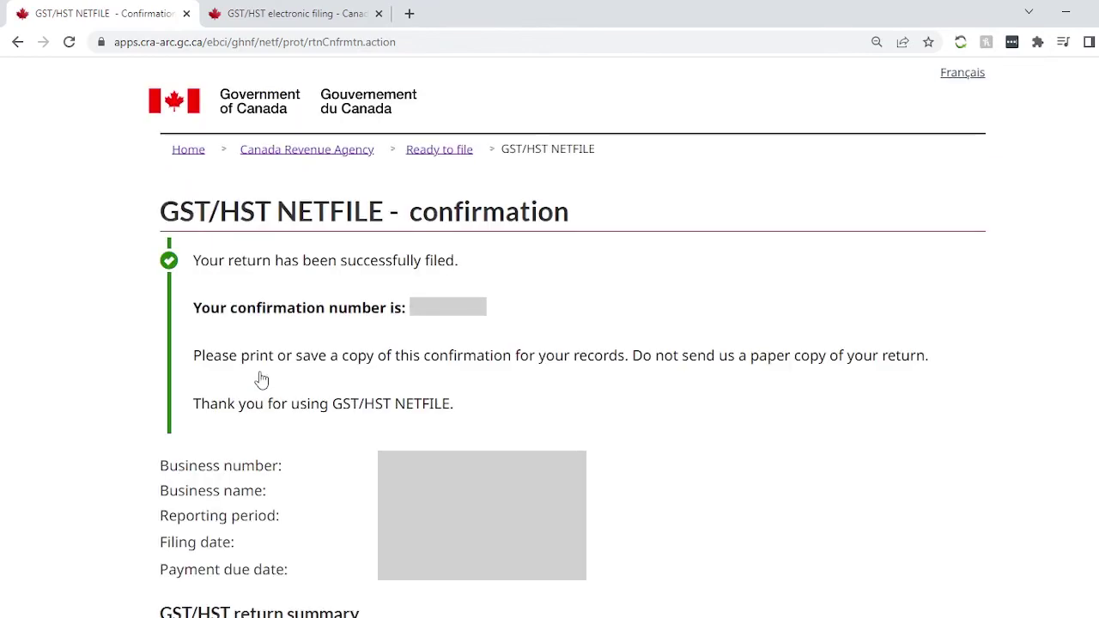
Review the filing confirmation, including the confirmation number and return summary, and save it as a PDF.
scroll(132, 397, "down", 2)
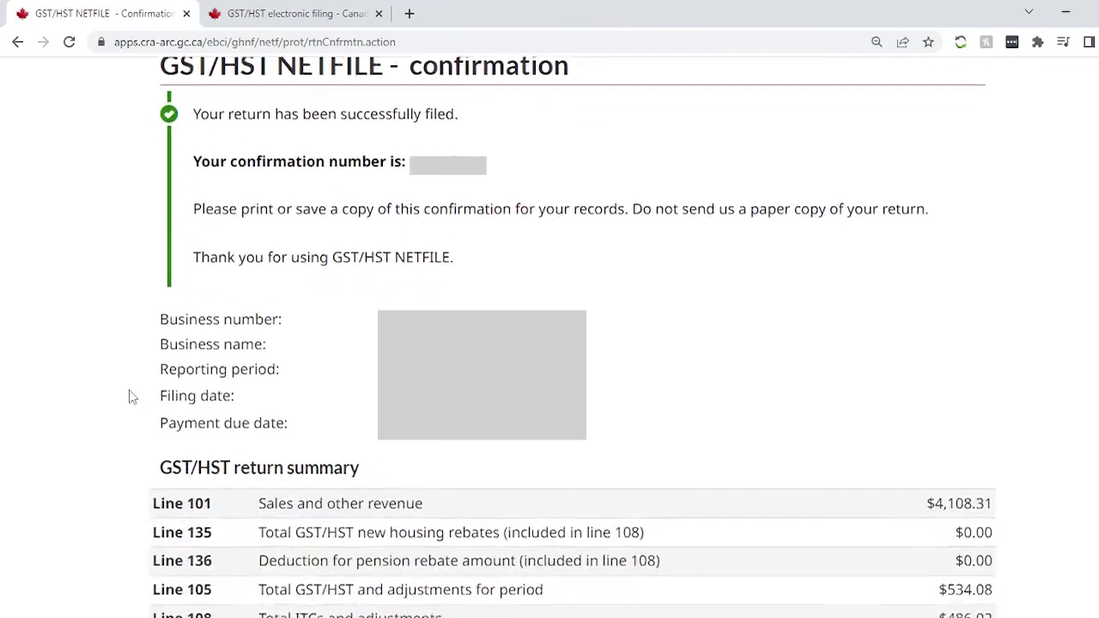
scroll(132, 397, "down", 4)
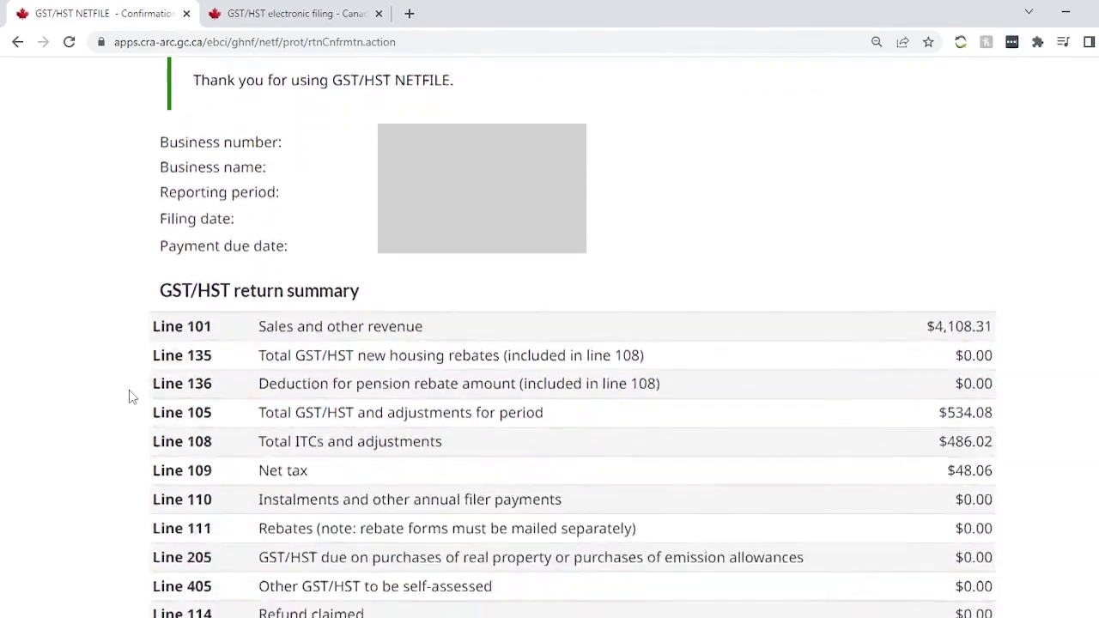
scroll(132, 396, "up", 3)
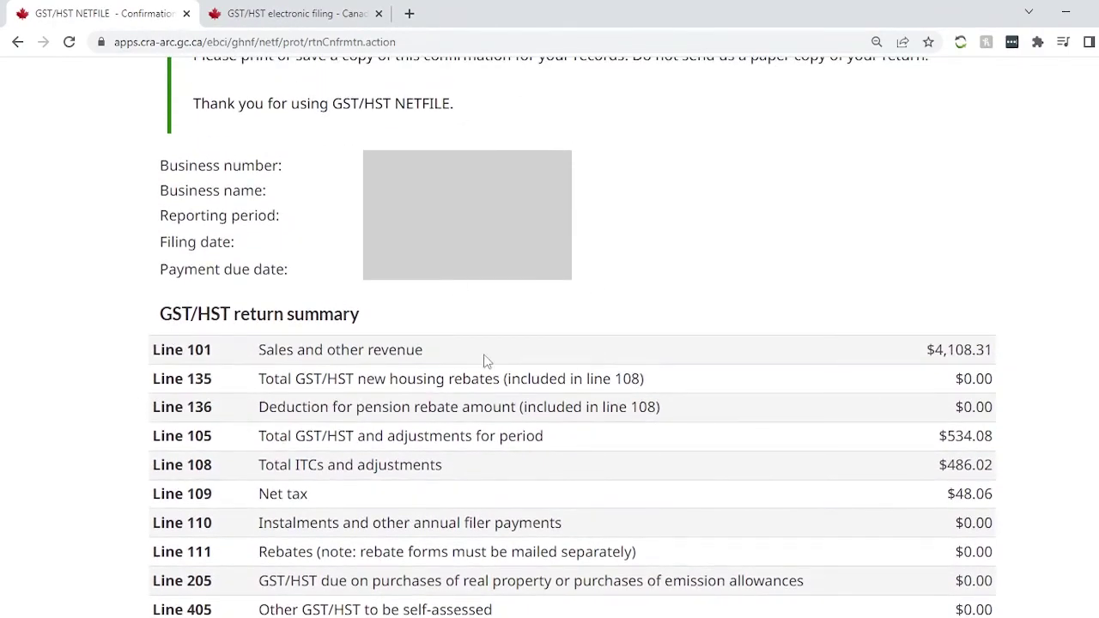
scroll(484, 360, "up", 1)
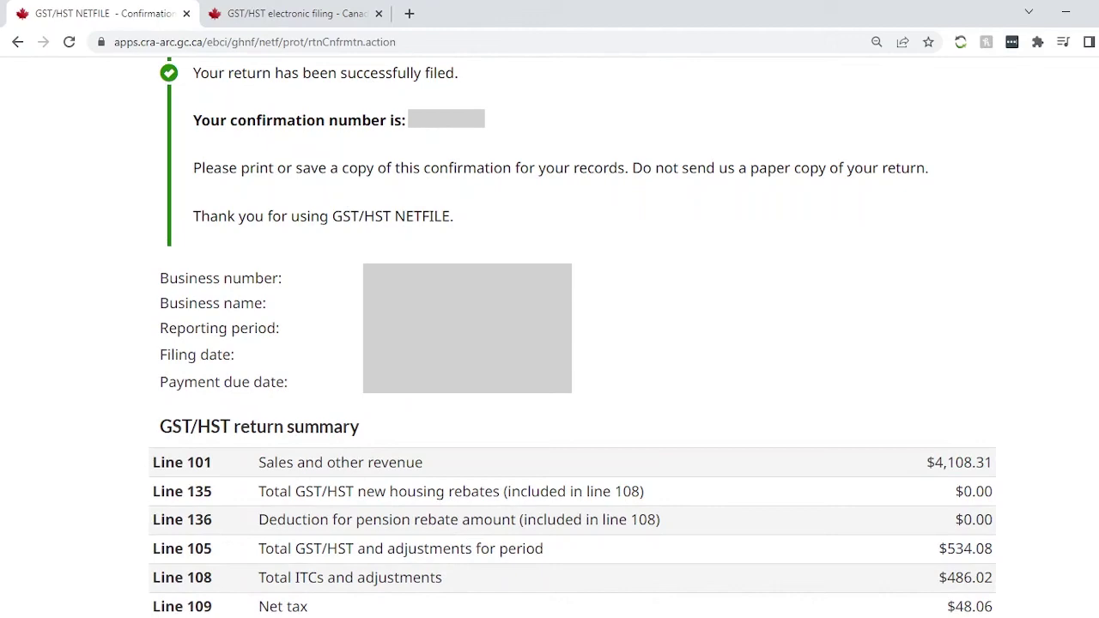
double_click(471, 126)
left_click(470, 126)
scroll(470, 126, "down", 4)
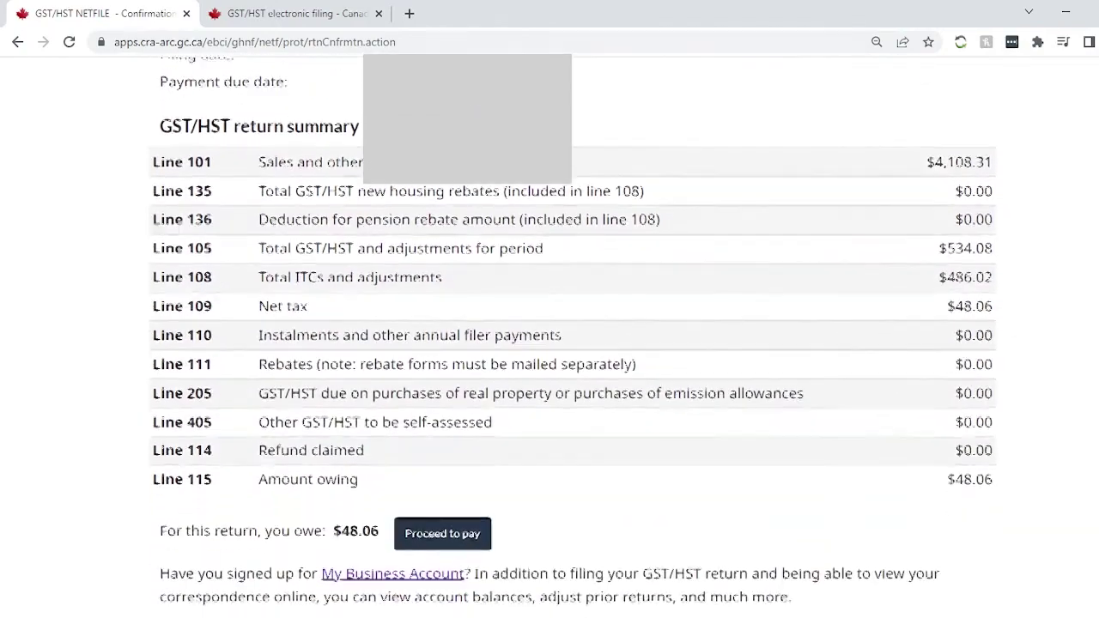
scroll(470, 126, "down", 2)
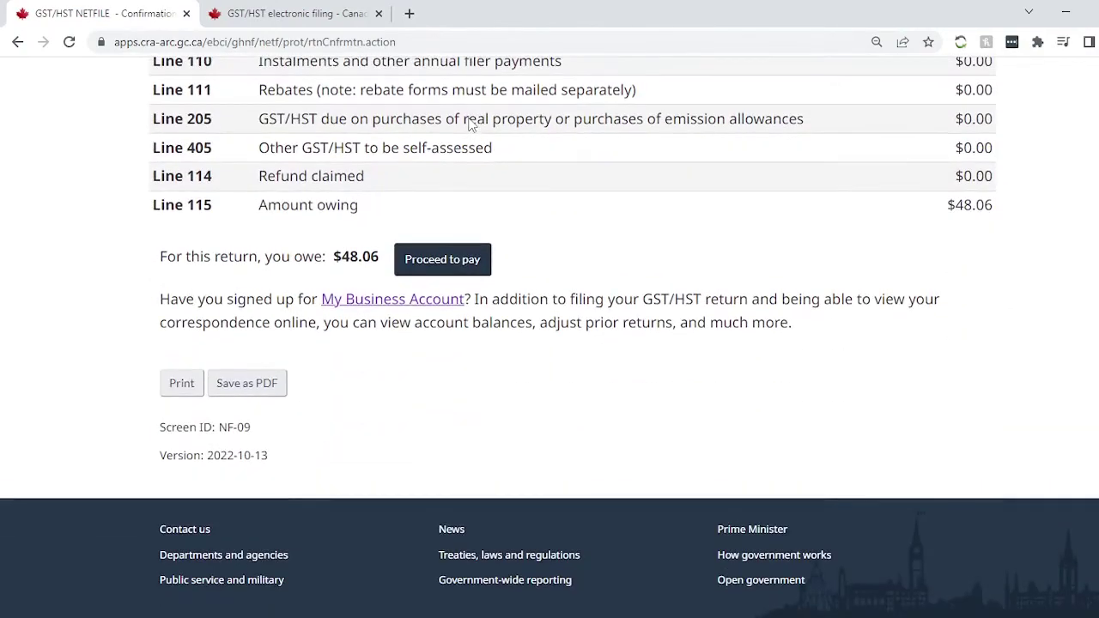
left_click(246, 386)
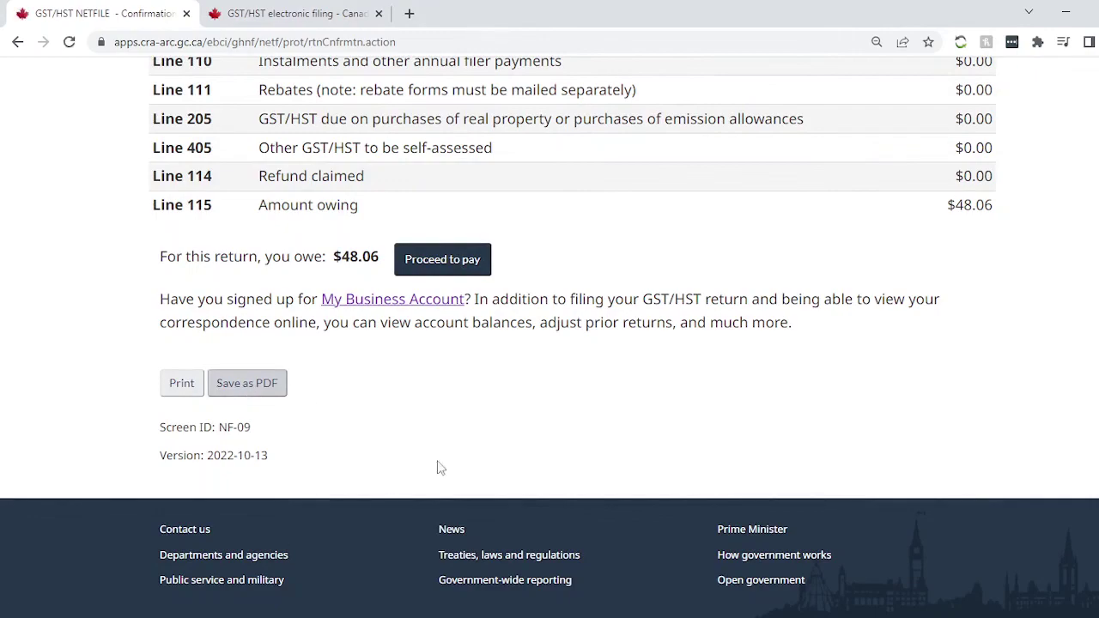
Open the downloaded confirmation PDF and check its filing details and line amounts.
scroll(554, 363, "up", 2)
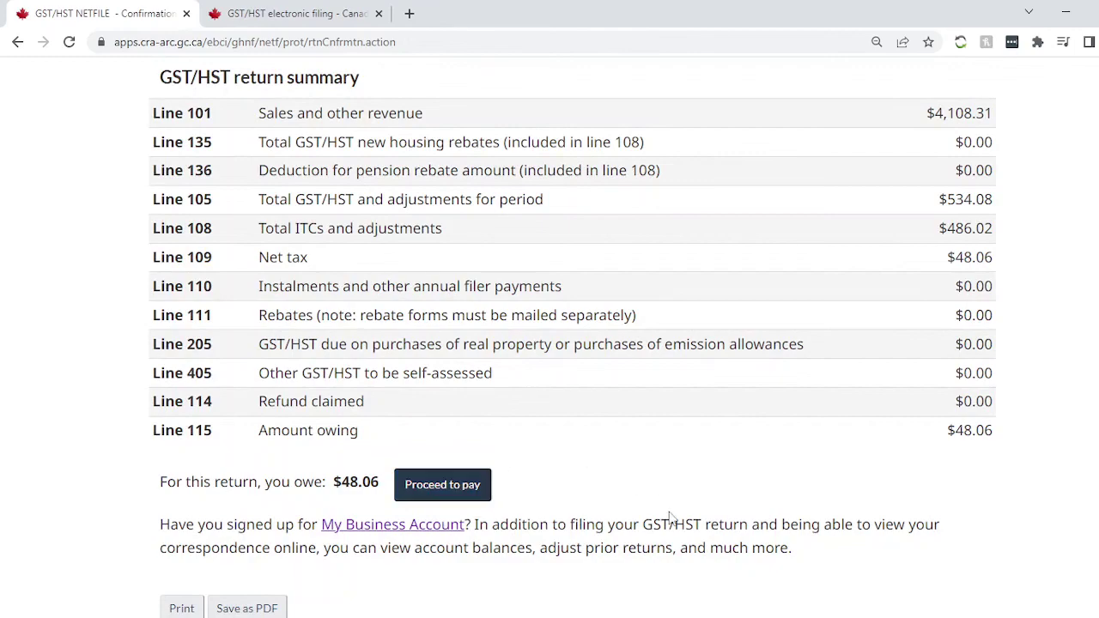
scroll(670, 517, "down", 3)
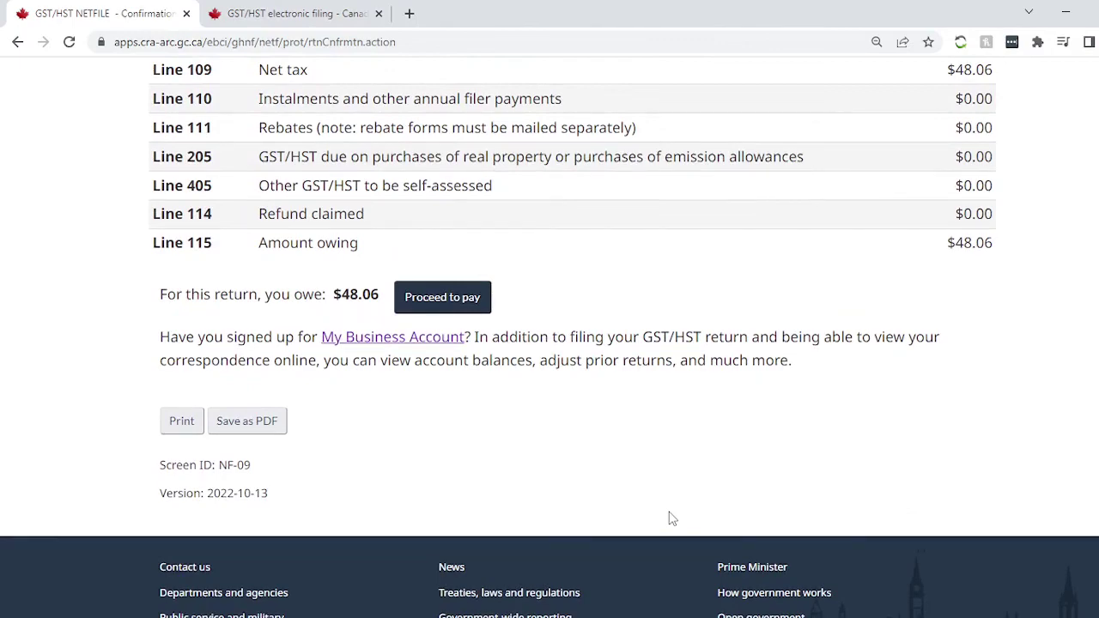
scroll(671, 517, "up", 5)
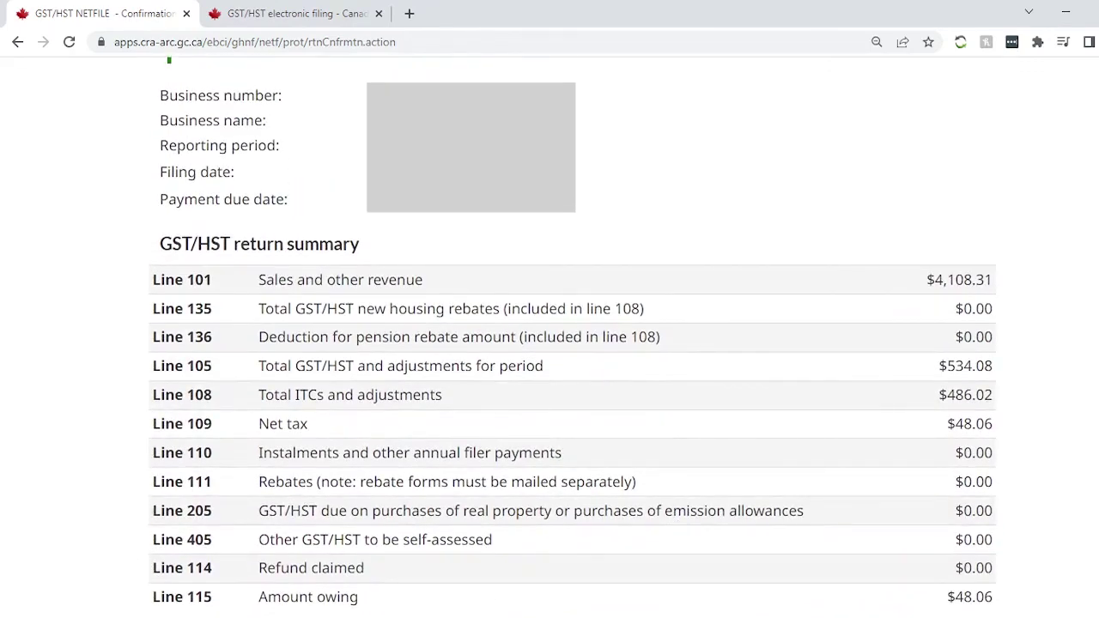
left_click(95, 614)
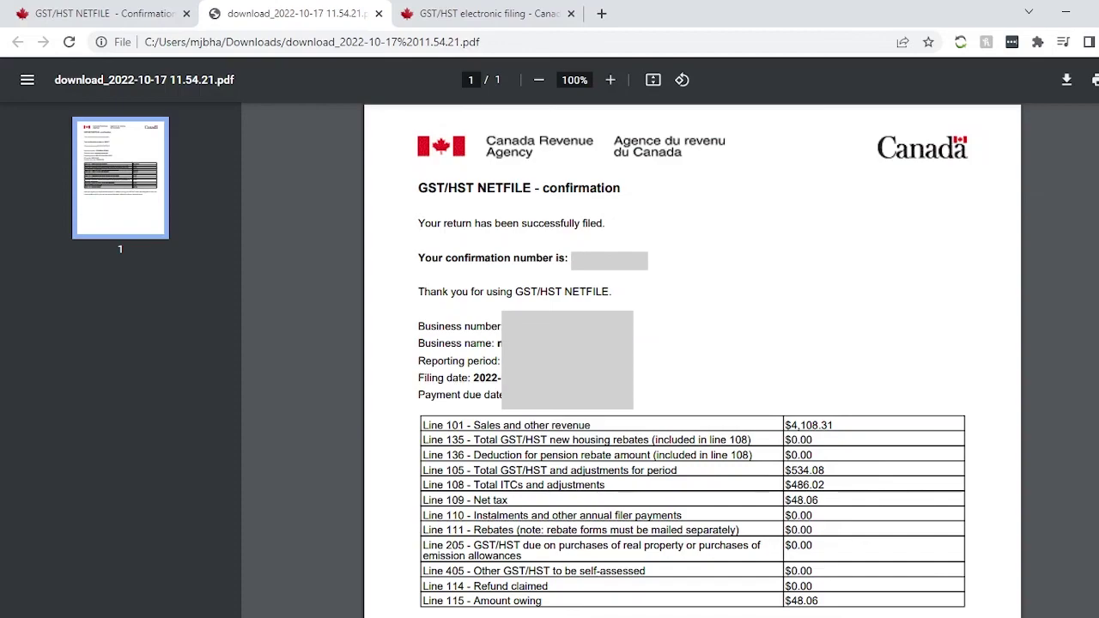
scroll(692, 360, "down", 3)
scroll(692, 361, "up", 3)
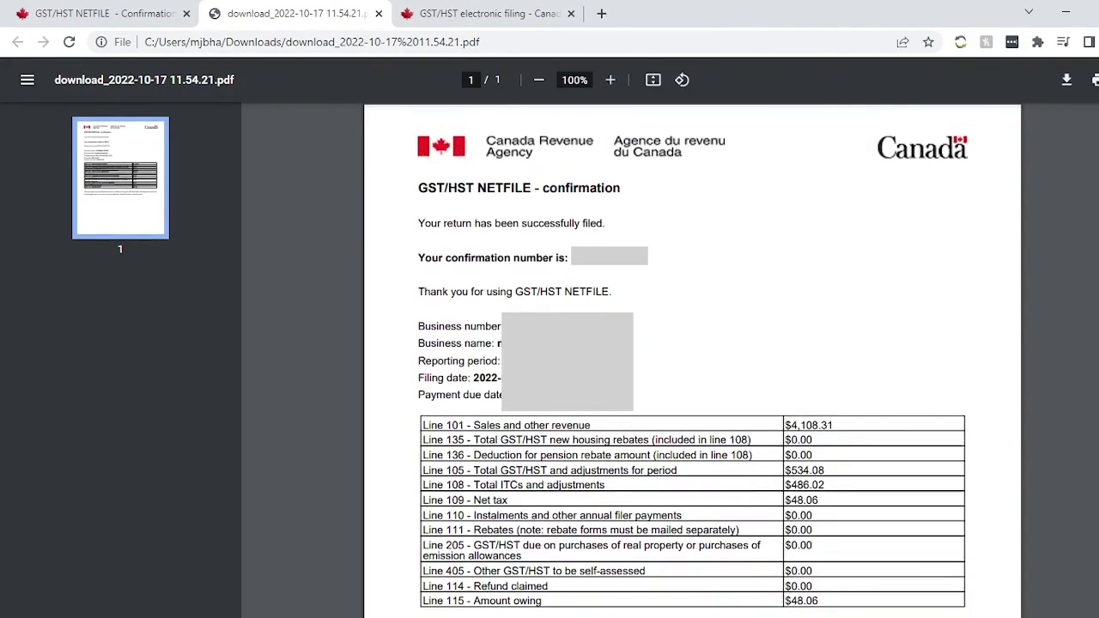